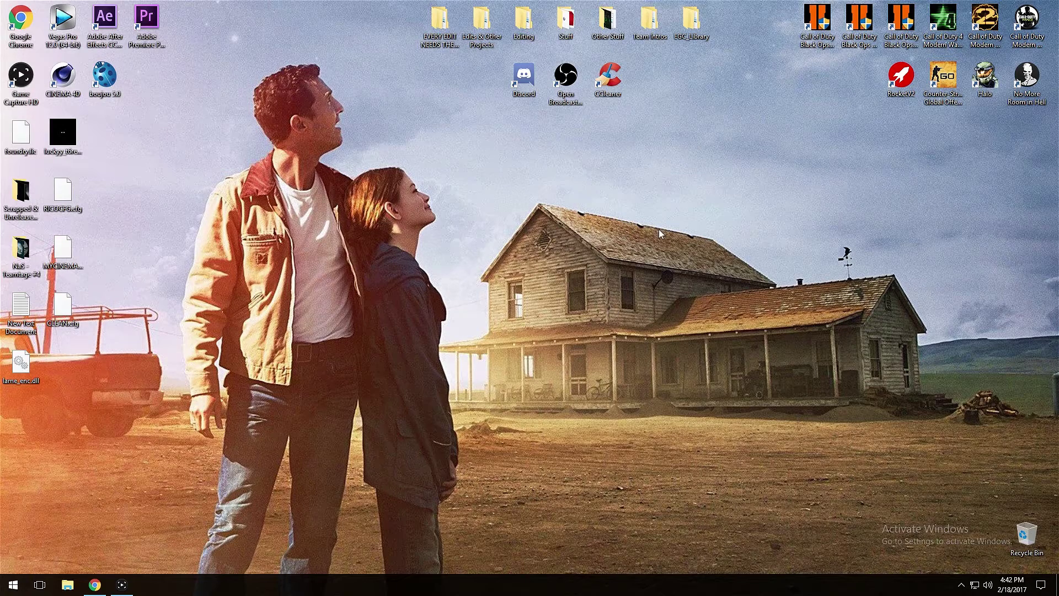
# Step: Switch to Chrome and review the download and usage instructions on the Redacted BO2 Console page
pyautogui.click(95, 585)
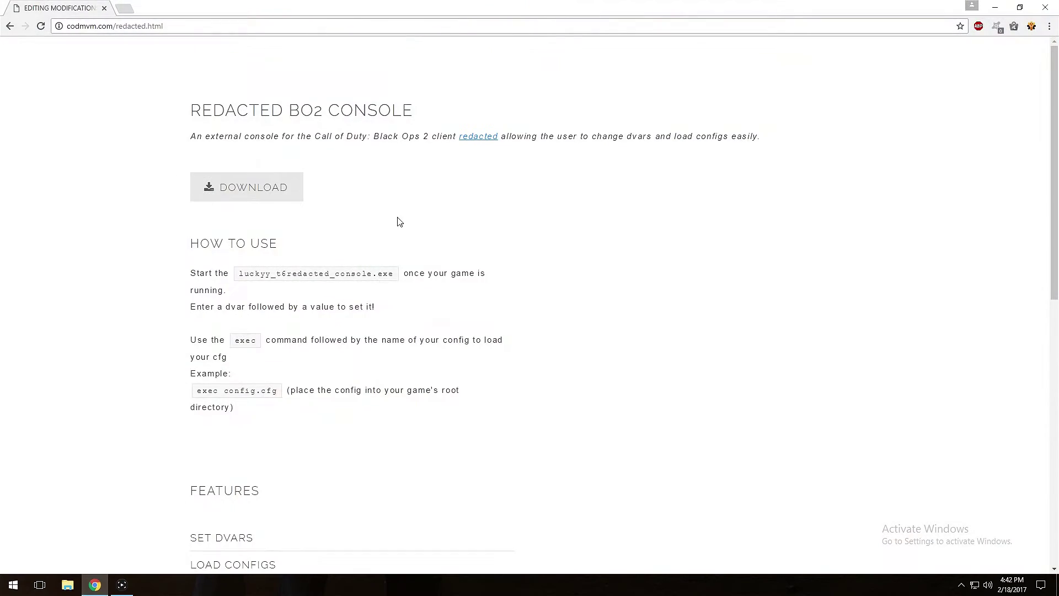
pyautogui.scroll(-10, 498, 284)
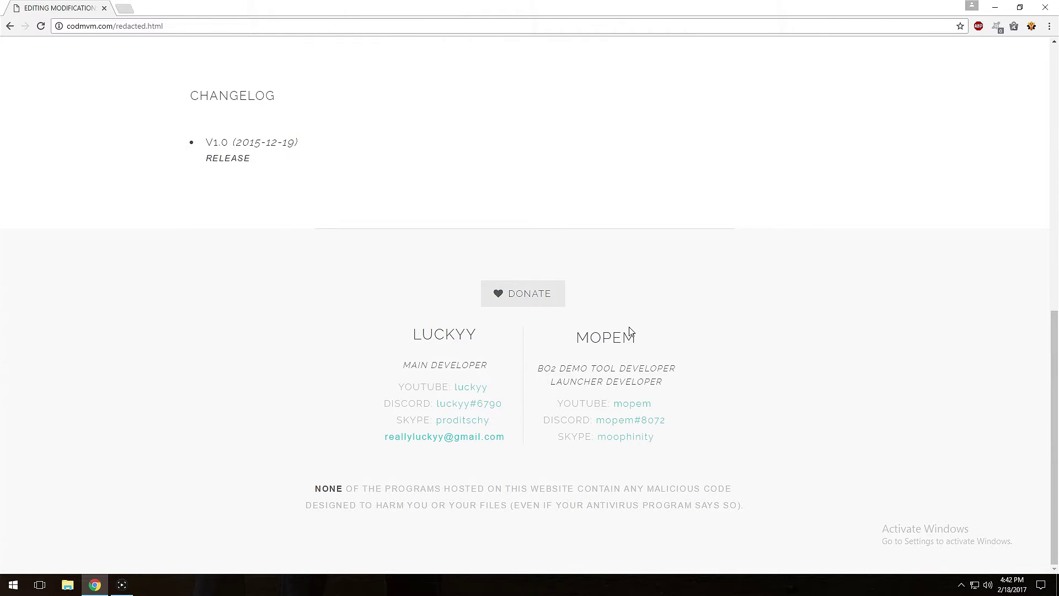
pyautogui.scroll(8, 631, 331)
pyautogui.scroll(2, 631, 332)
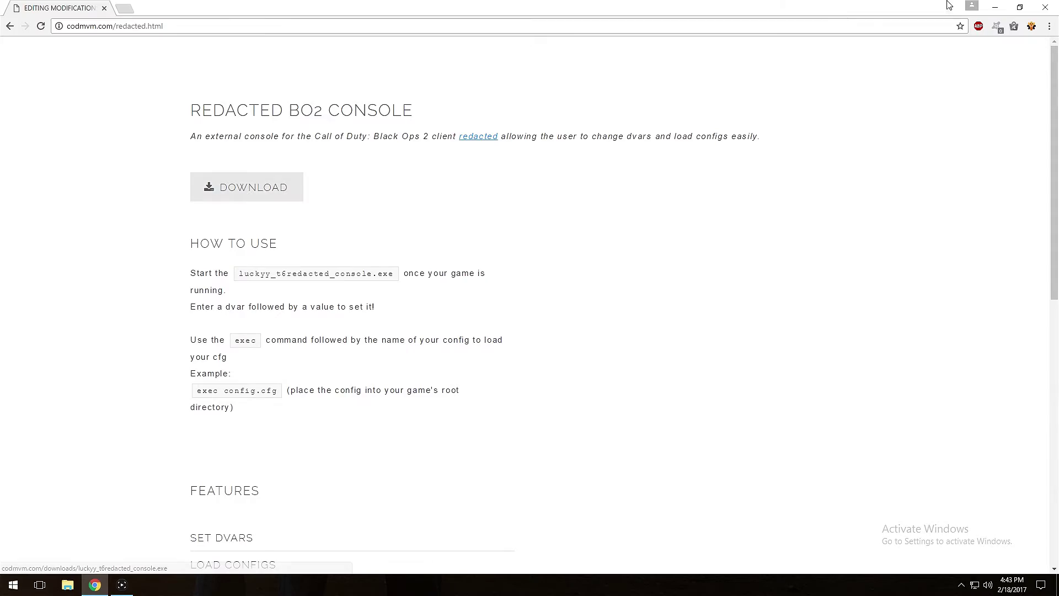
pyautogui.click(995, 8)
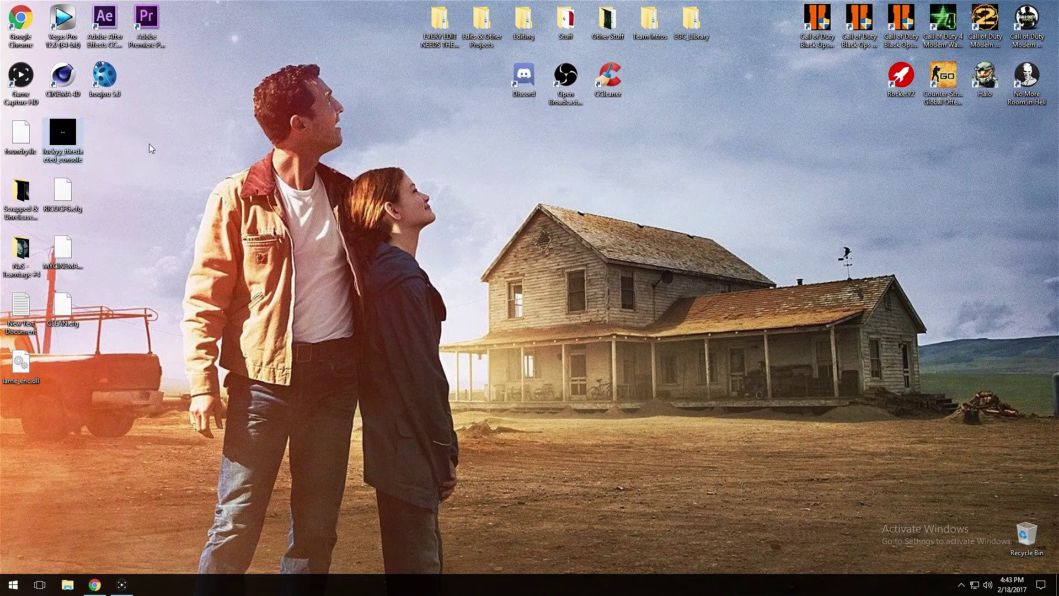
# Step: In File Explorer, open the game's root folder C:\Program Files\Black Ops II\Call of Duty Black Ops 2
pyautogui.moveTo(138, 336); pyautogui.dragTo(69, 204)
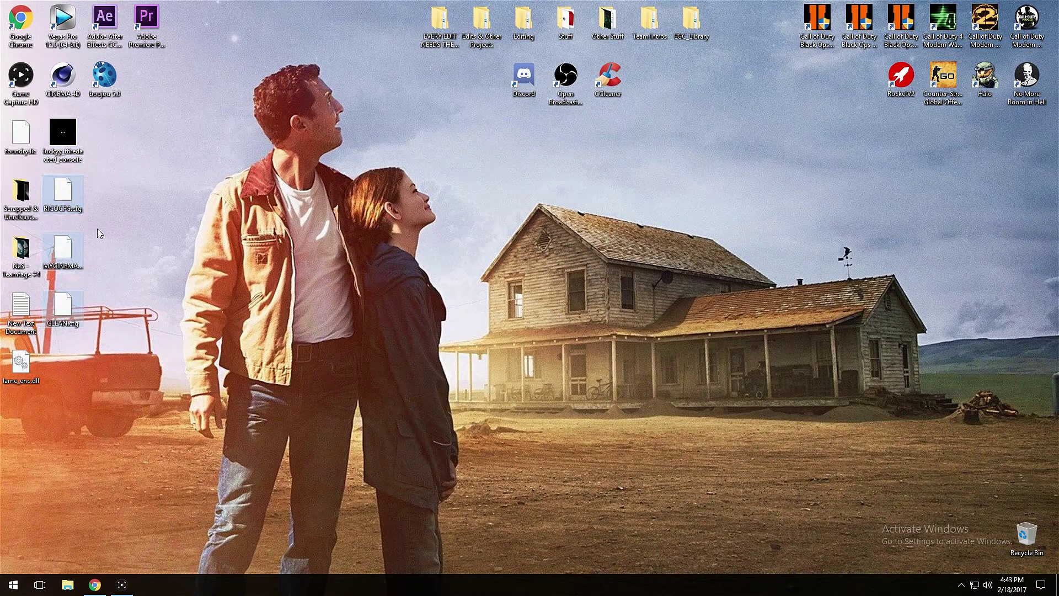
pyautogui.click(176, 220)
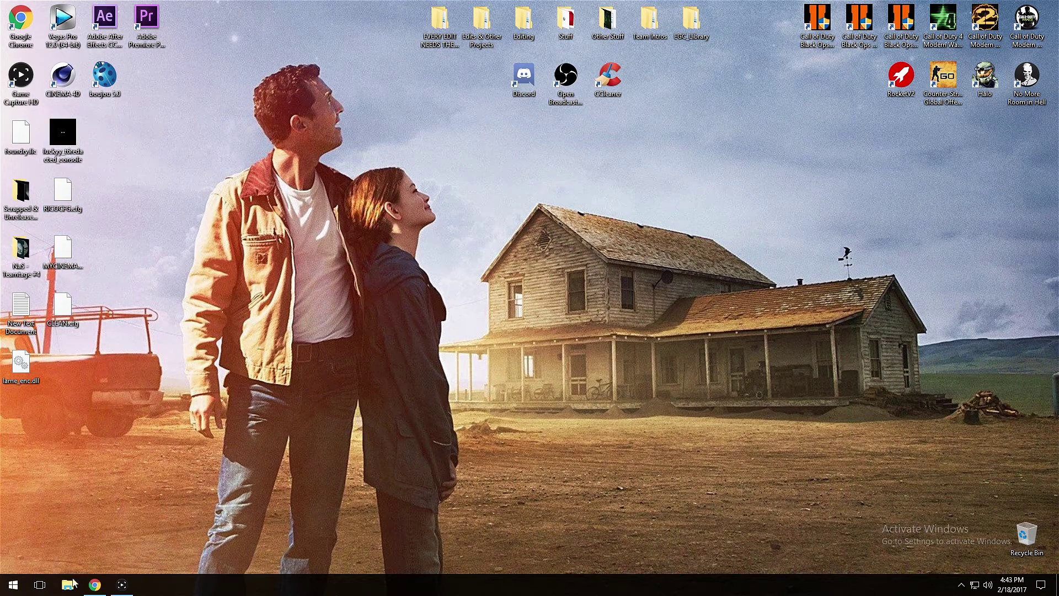
pyautogui.press('super+e')
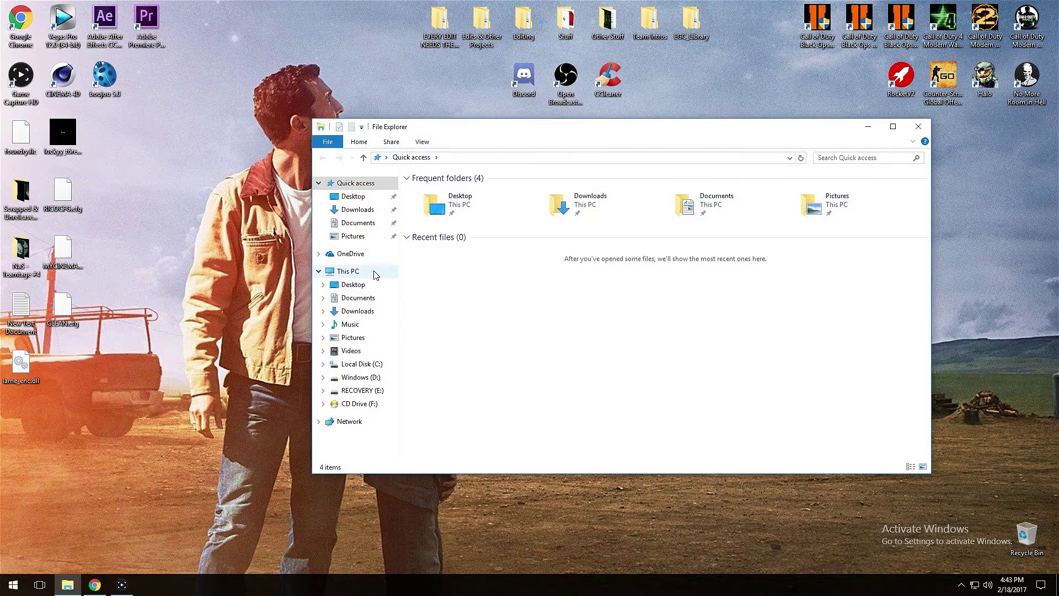
pyautogui.click(375, 274)
pyautogui.doubleClick(442, 270)
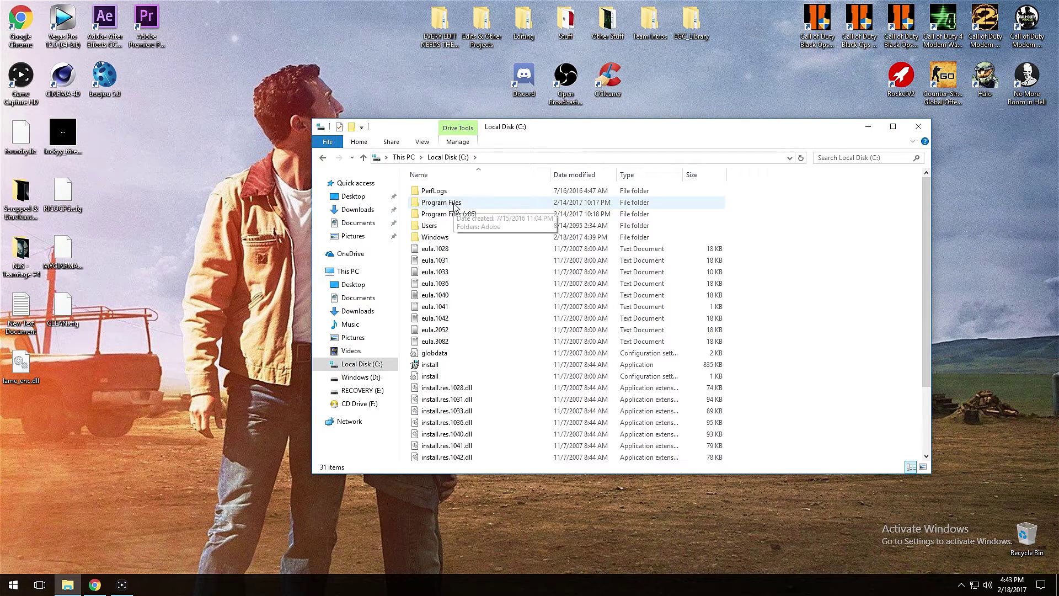
pyautogui.doubleClick(453, 203)
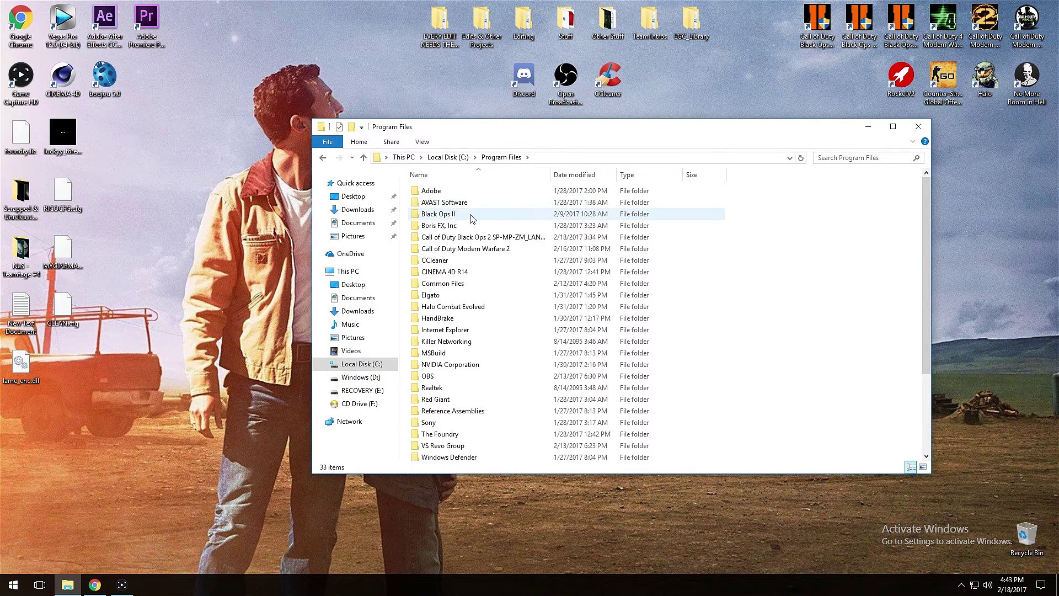
pyautogui.doubleClick(471, 219)
pyautogui.doubleClick(455, 192)
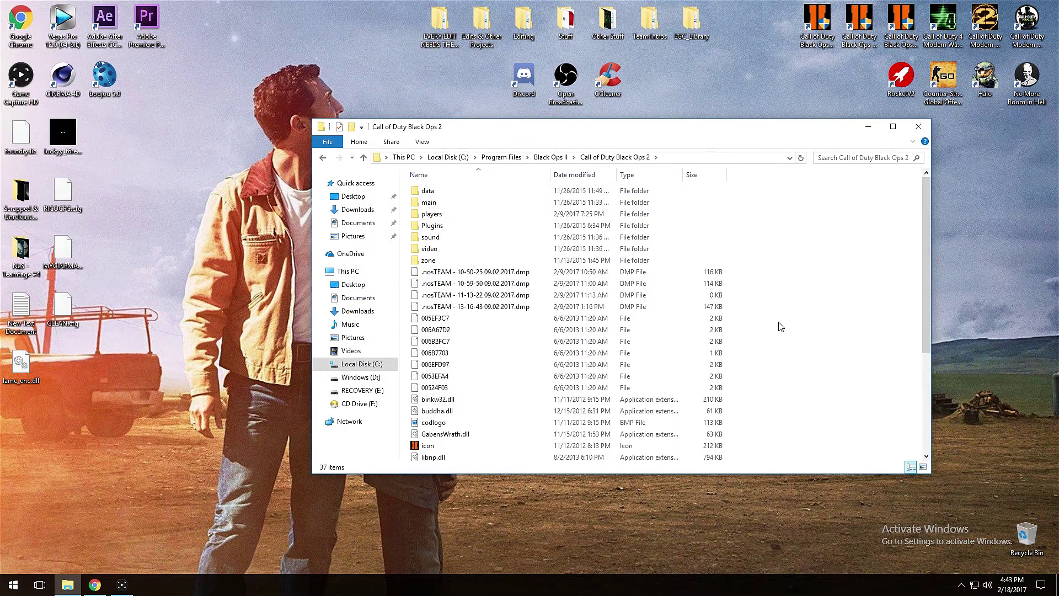
# Step: Move luckyy_t6redacted_console, CLEAN.cfg, MYCINEMATICCONFIG.cfg and RICOCFG.cfg from the desktop into the game folder, and minimize File Explorer
pyautogui.scroll(-3, 780, 326)
pyautogui.moveTo(158, 326); pyautogui.dragTo(841, 307)
pyautogui.click(500, 238)
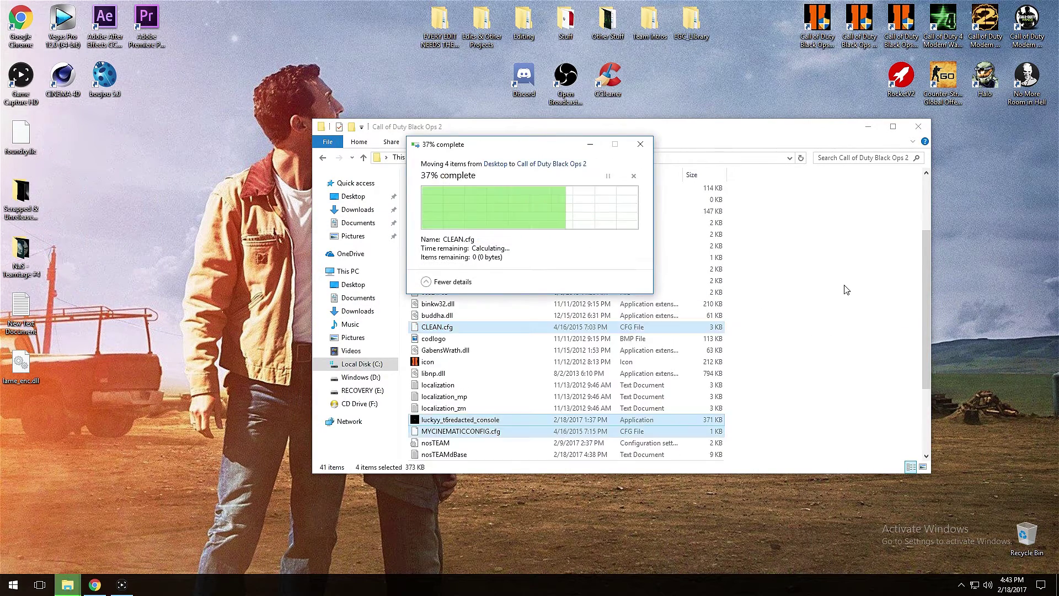
pyautogui.scroll(-2, 827, 297)
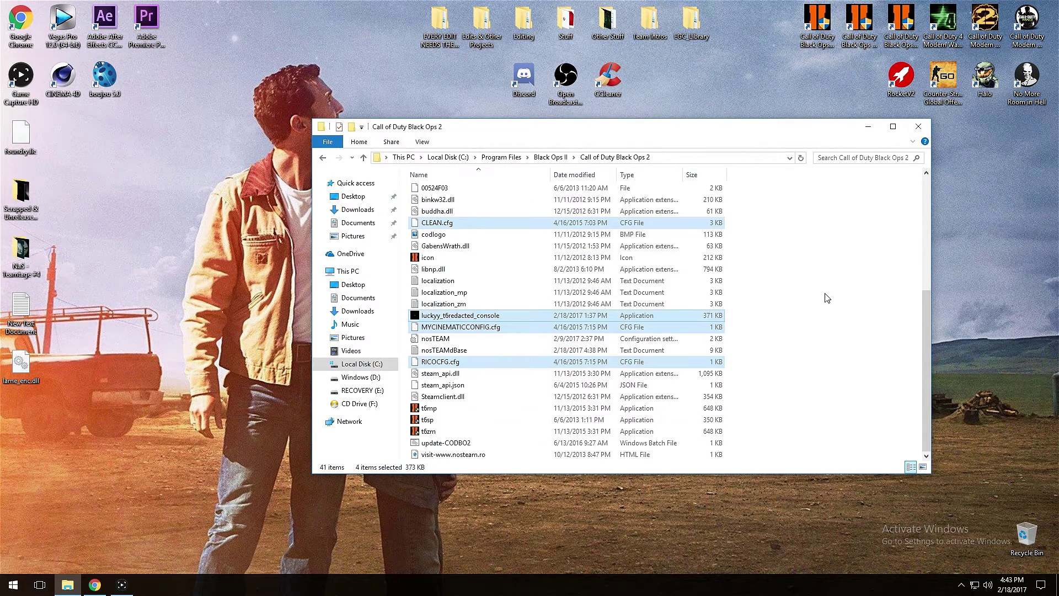
pyautogui.click(824, 294)
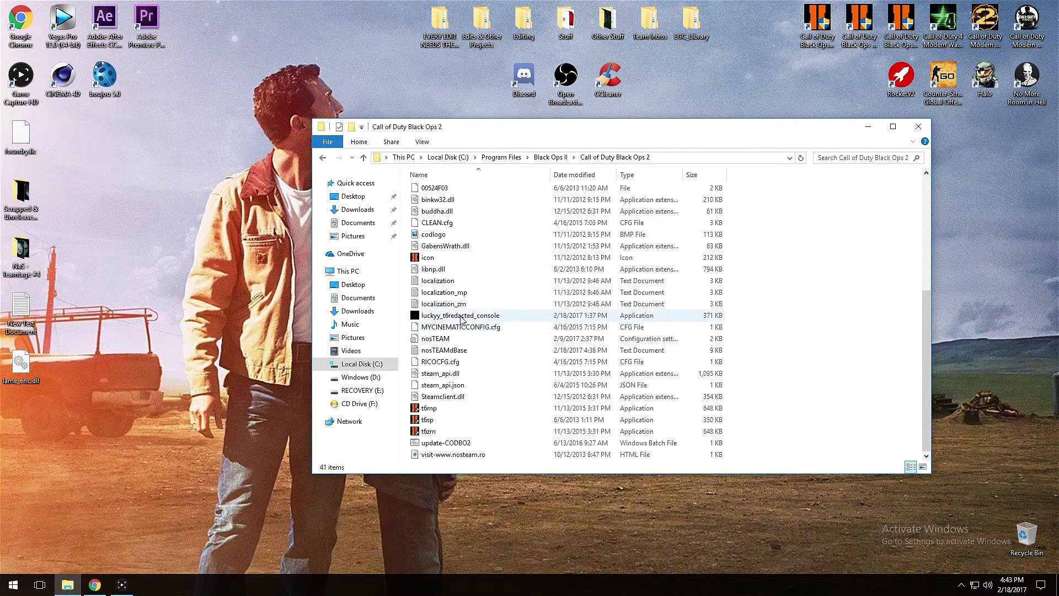
pyautogui.click(868, 128)
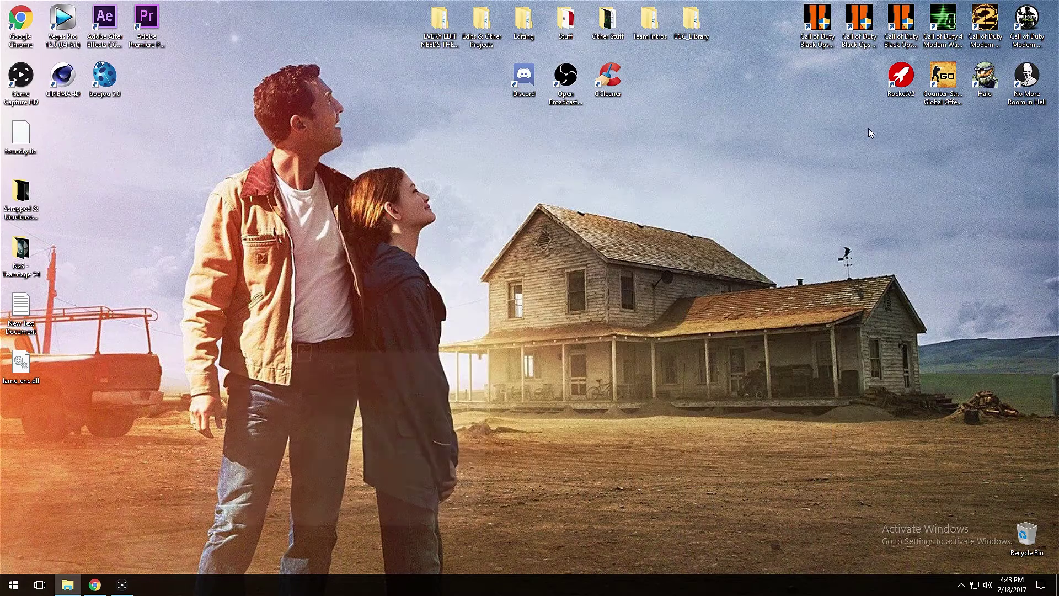
# Step: Launch Call of Duty: Black Ops II Multiplayer from the desktop and go online to its Theater mode
pyautogui.doubleClick(817, 22)
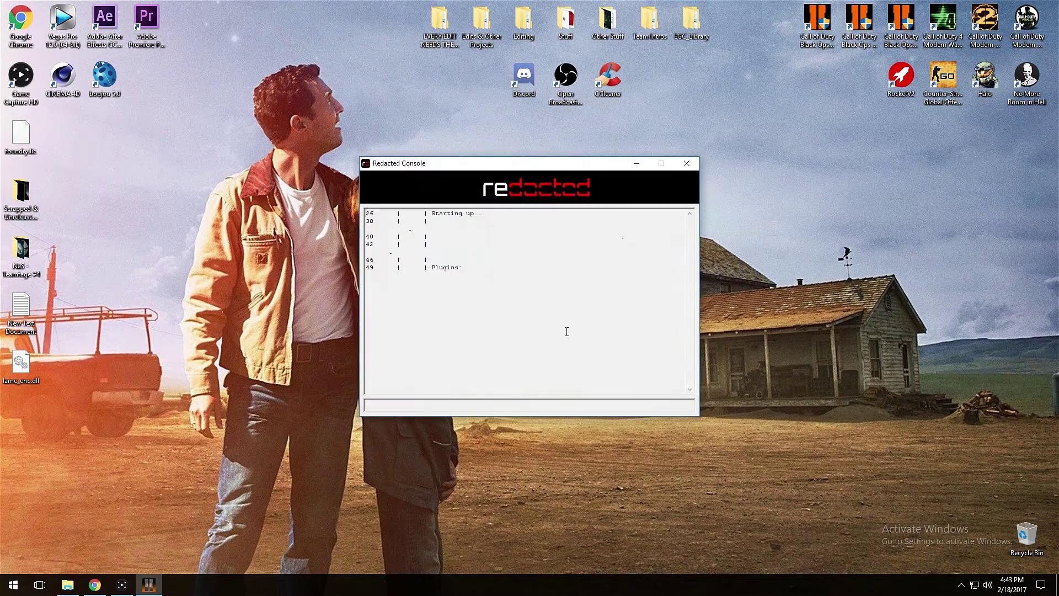
pyautogui.click(637, 164)
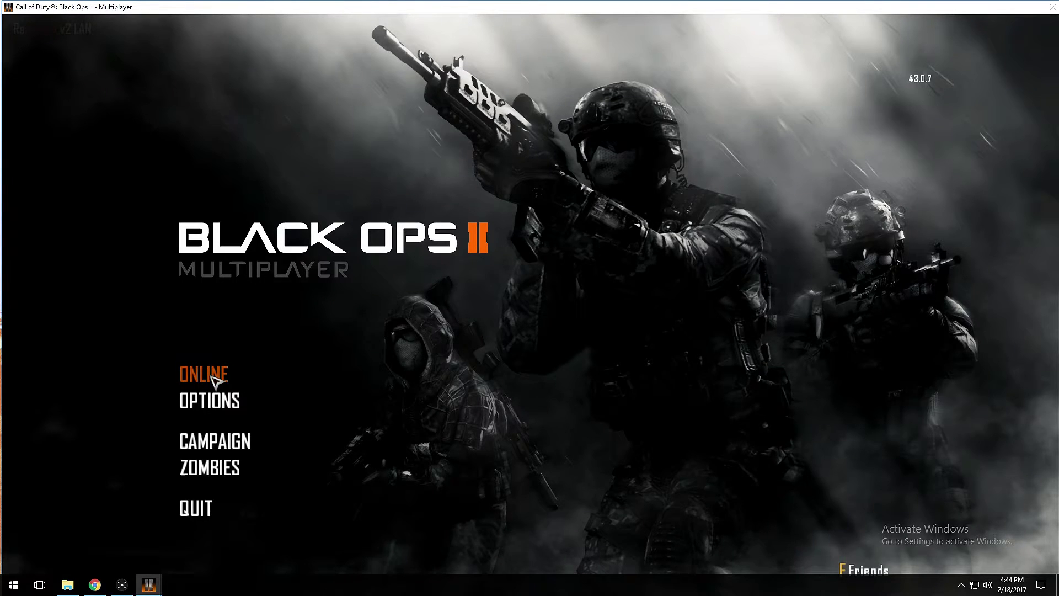
pyautogui.click(212, 377)
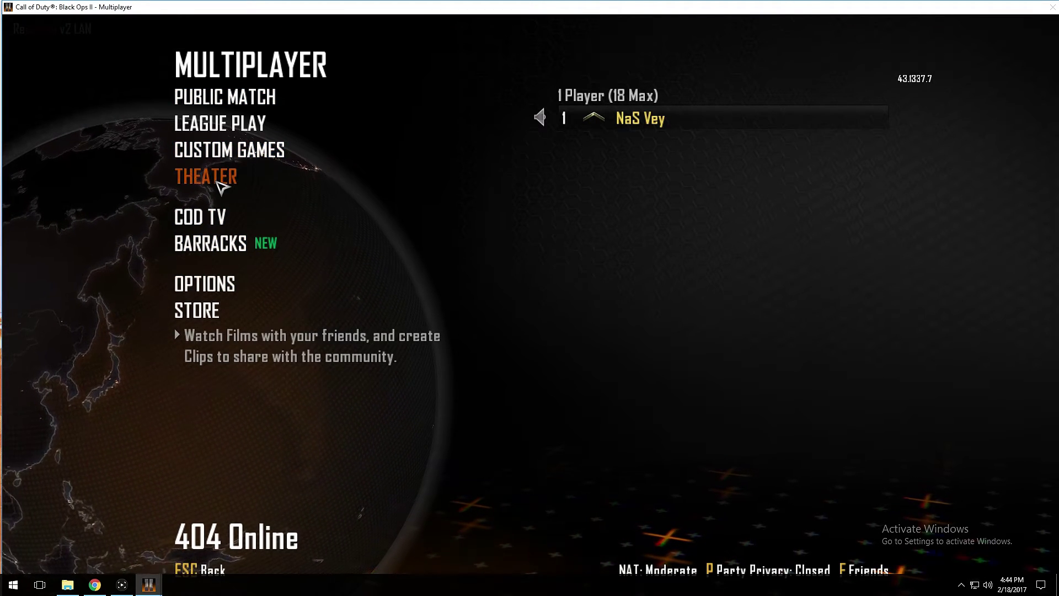
pyautogui.click(232, 181)
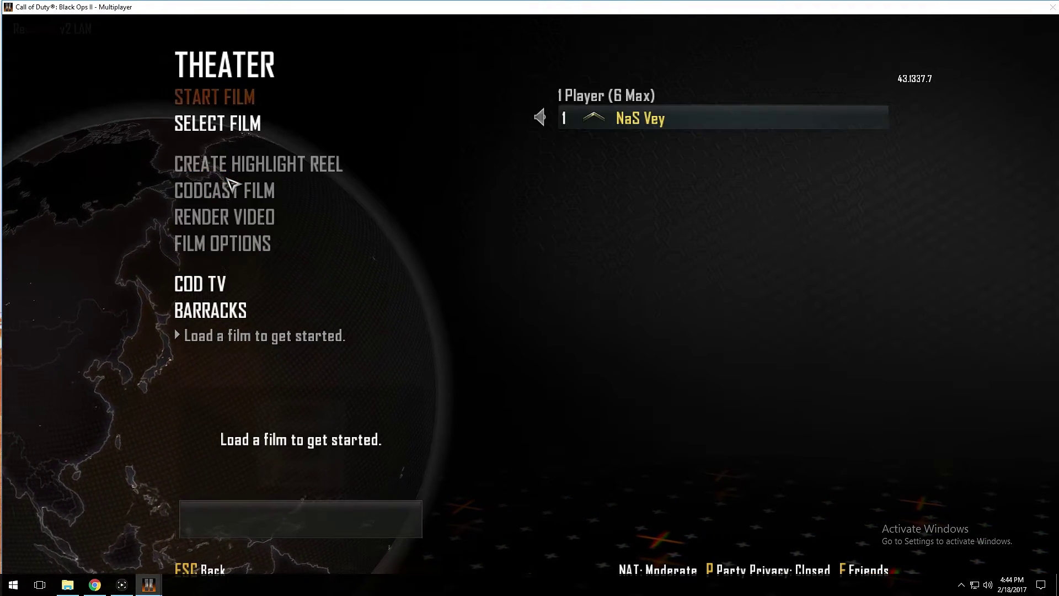
# Step: Load the recent Free-For-All film on Standoff and start its playback
pyautogui.click(232, 124)
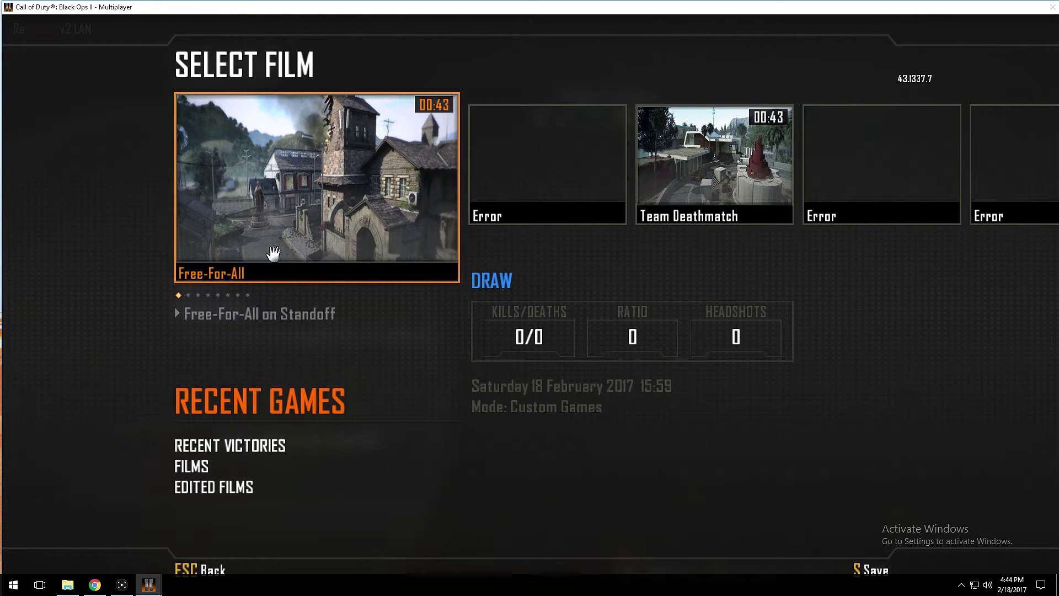
pyautogui.click(364, 164)
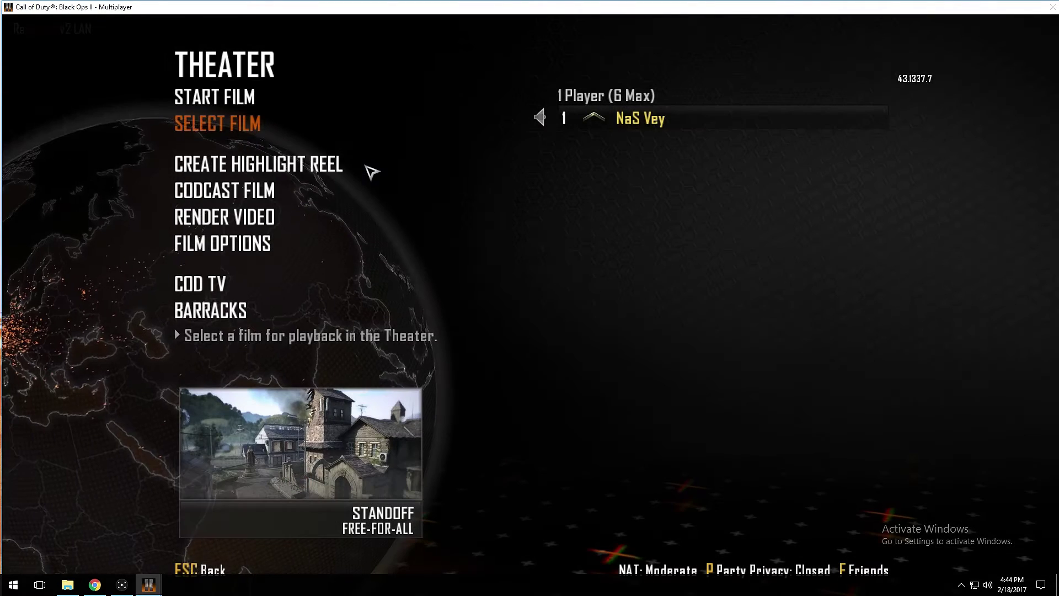
pyautogui.click(227, 101)
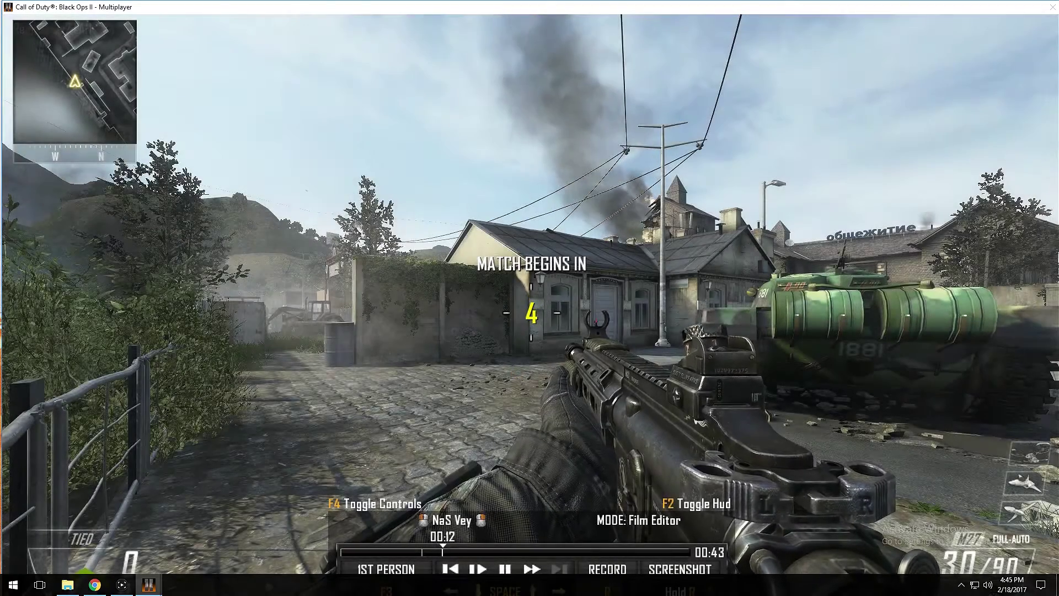
# Step: Pause the film at 00:12 and fly around the scene with the free camera
pyautogui.press('space')
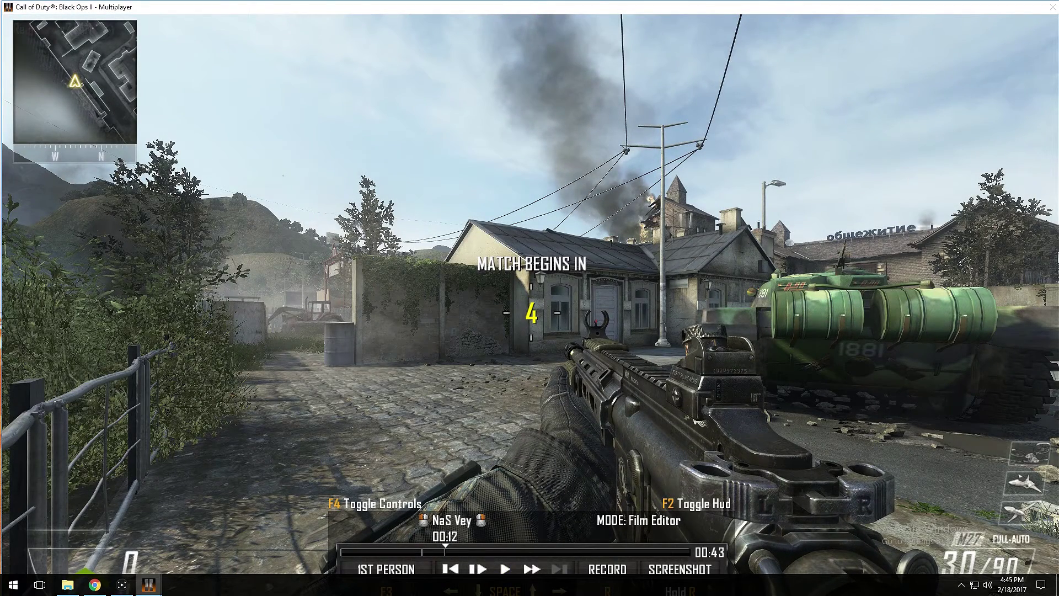
pyautogui.press('F3')
pyautogui.press('w')
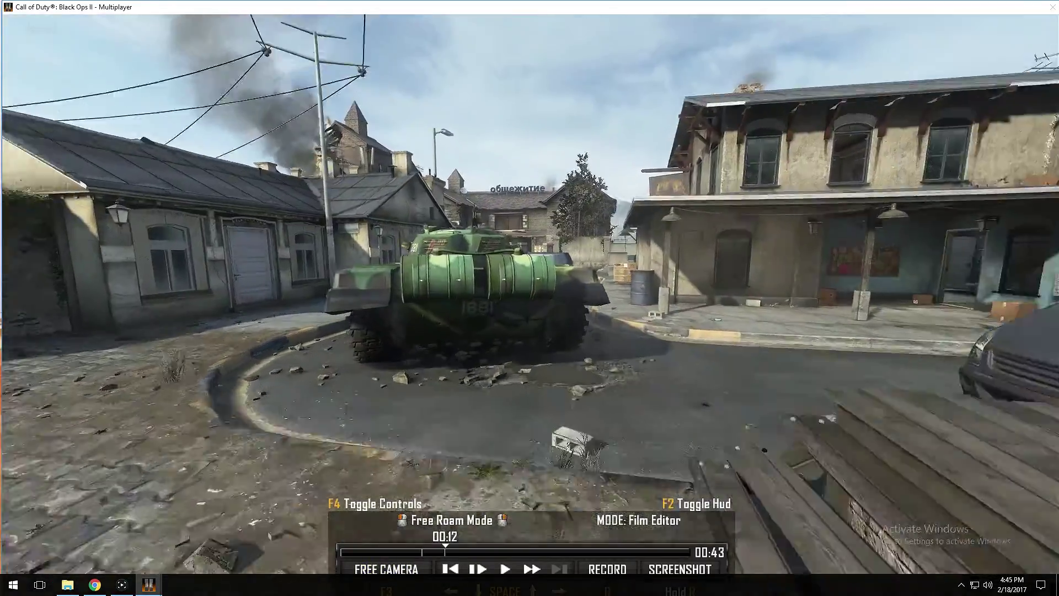
pyautogui.press('s')
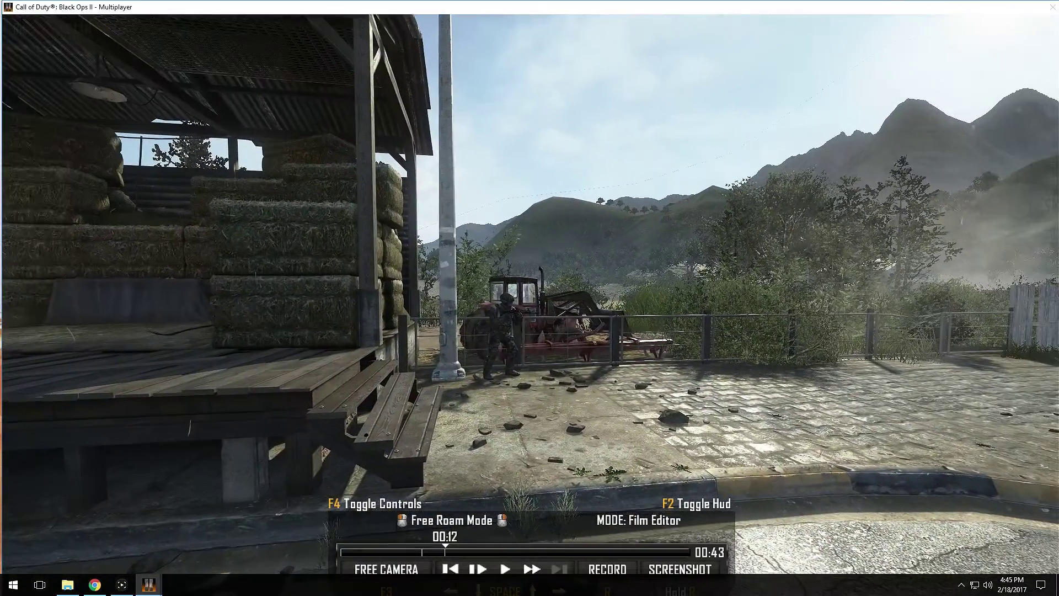
pyautogui.press('w')
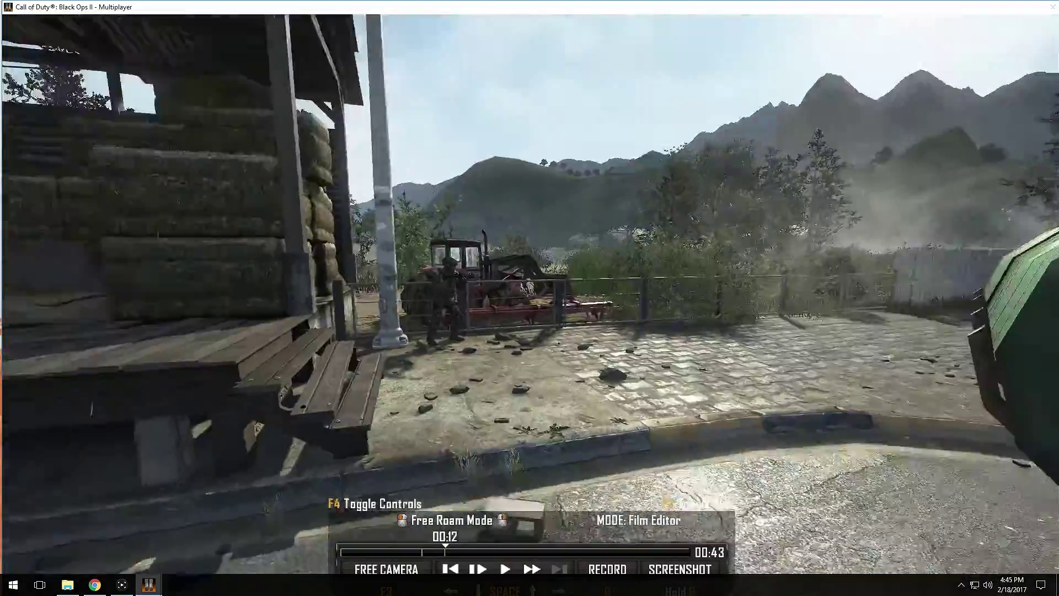
# Step: Resume the film, reposition the free camera to face the running soldier, and pause at 00:25
pyautogui.press('space')
pyautogui.press('s')
pyautogui.press('s')
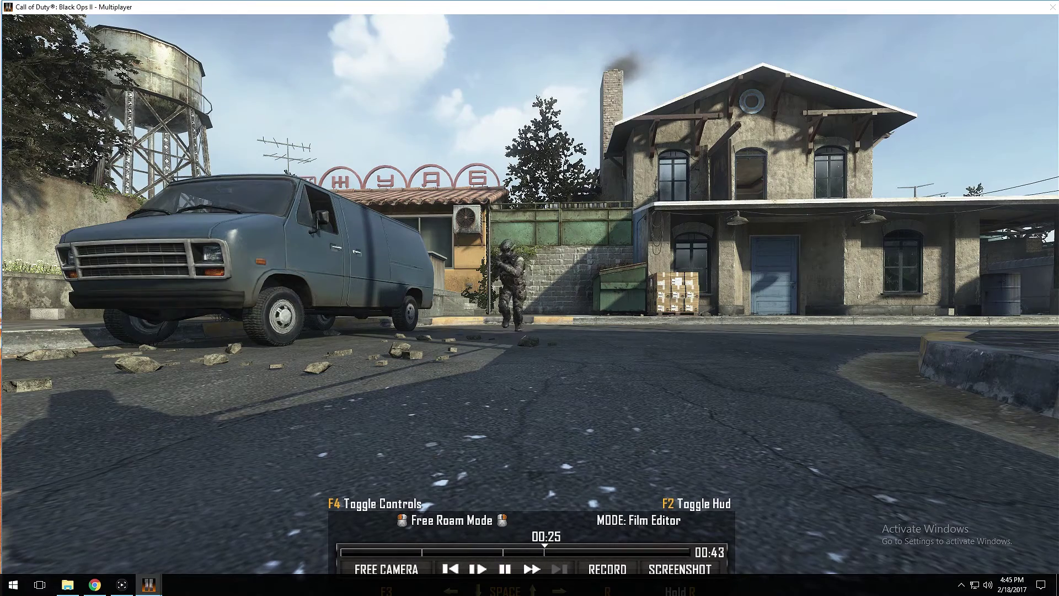
pyautogui.press('space')
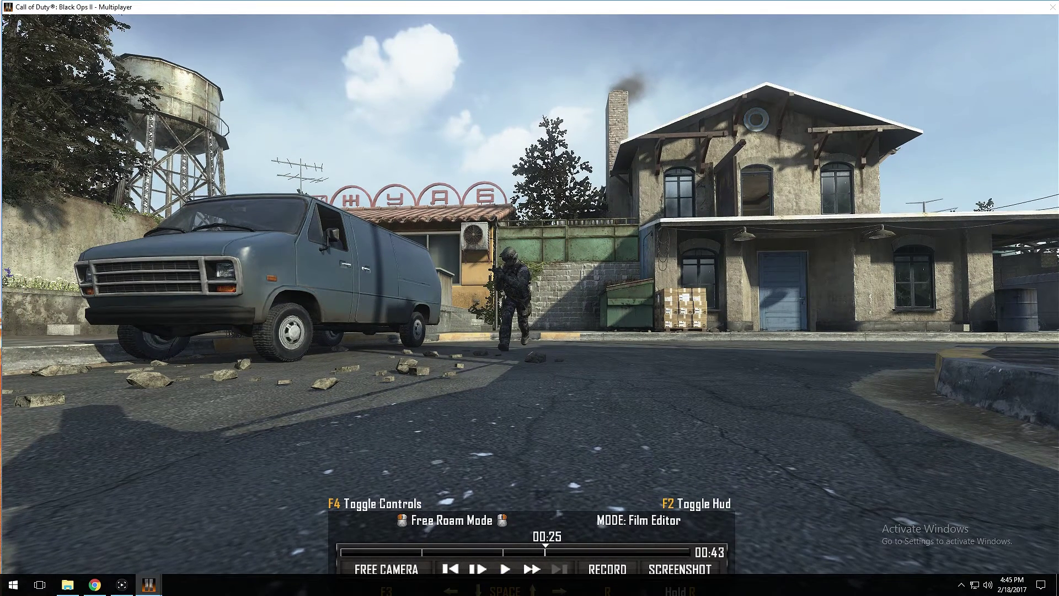
# Step: Slow the playback speed to 0.2x and bring the free camera closer to the soldier beside the van
pyautogui.press('Down')
pyautogui.press('Down')
pyautogui.press('w')
pyautogui.press('s')
pyautogui.press('w')
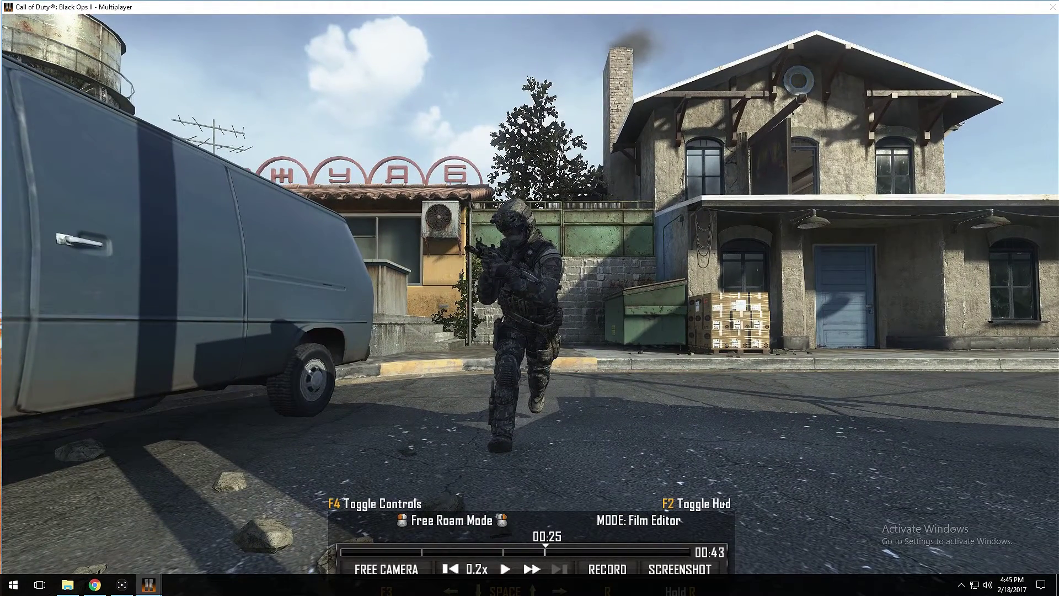
# Step: Open the Theater pause menu, run luckyy_t6redacted_console from the game folder as administrator, and minimize File Explorer
pyautogui.press('Escape')
pyautogui.click(68, 585)
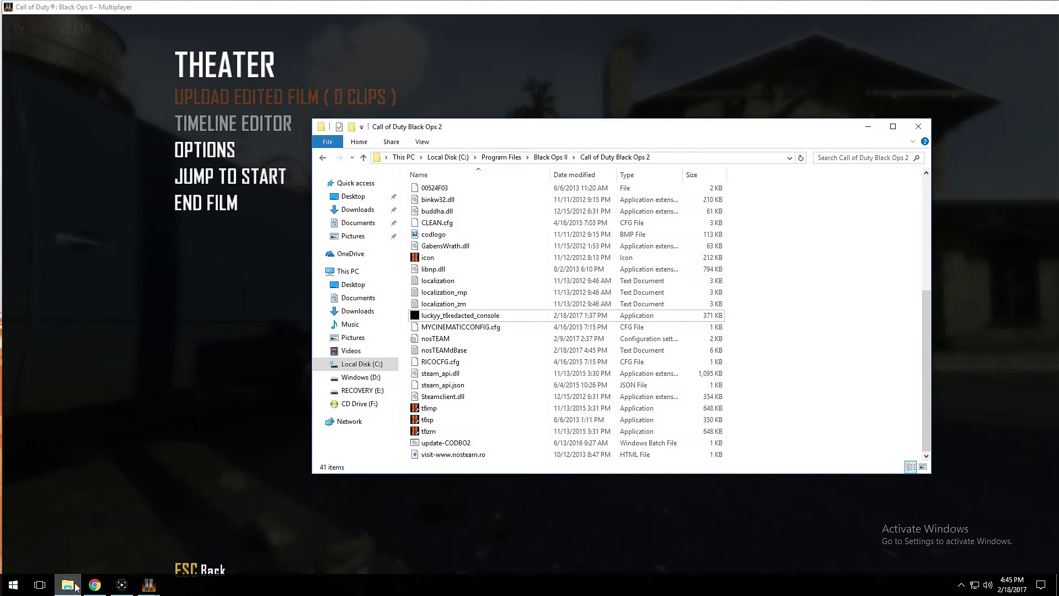
pyautogui.click(491, 317)
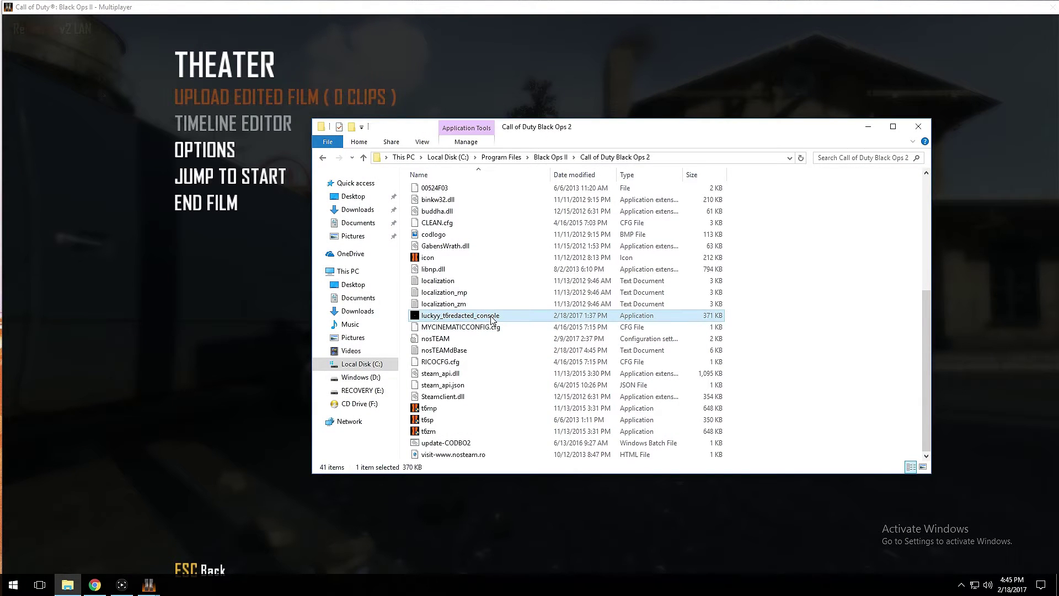
pyautogui.rightClick(492, 320)
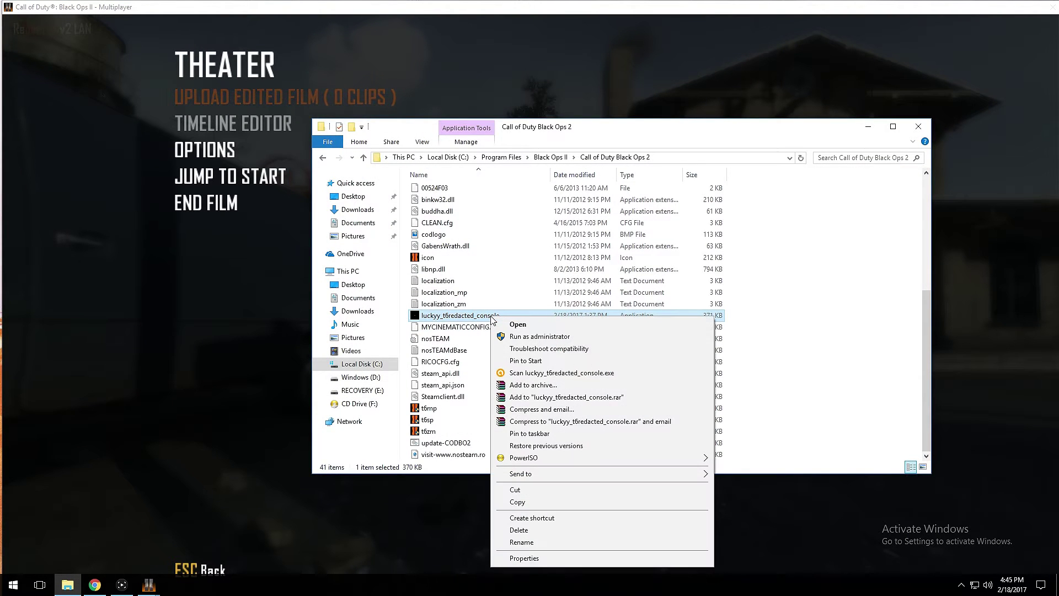
pyautogui.click(541, 337)
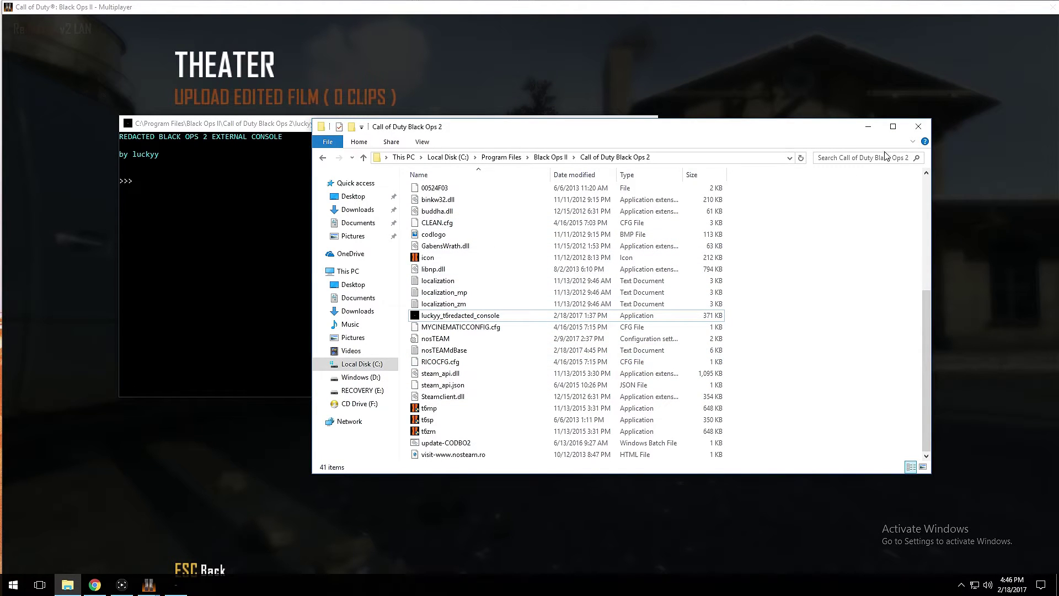
pyautogui.click(869, 130)
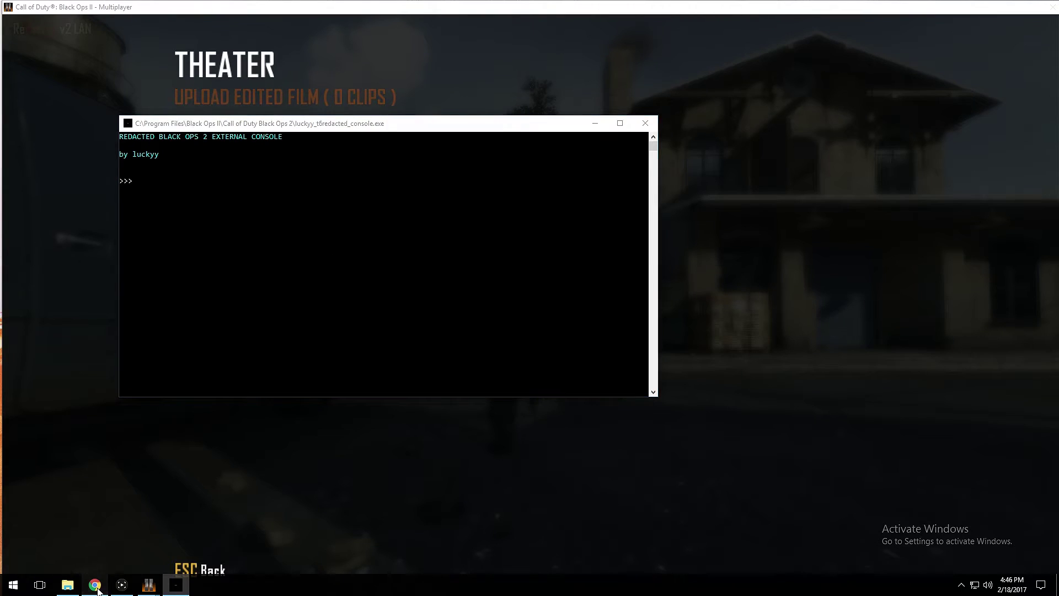
# Step: Check the page's instruction in Chrome for setting dvars, and return to the external console
pyautogui.click(95, 585)
pyautogui.moveTo(190, 309); pyautogui.dragTo(375, 306)
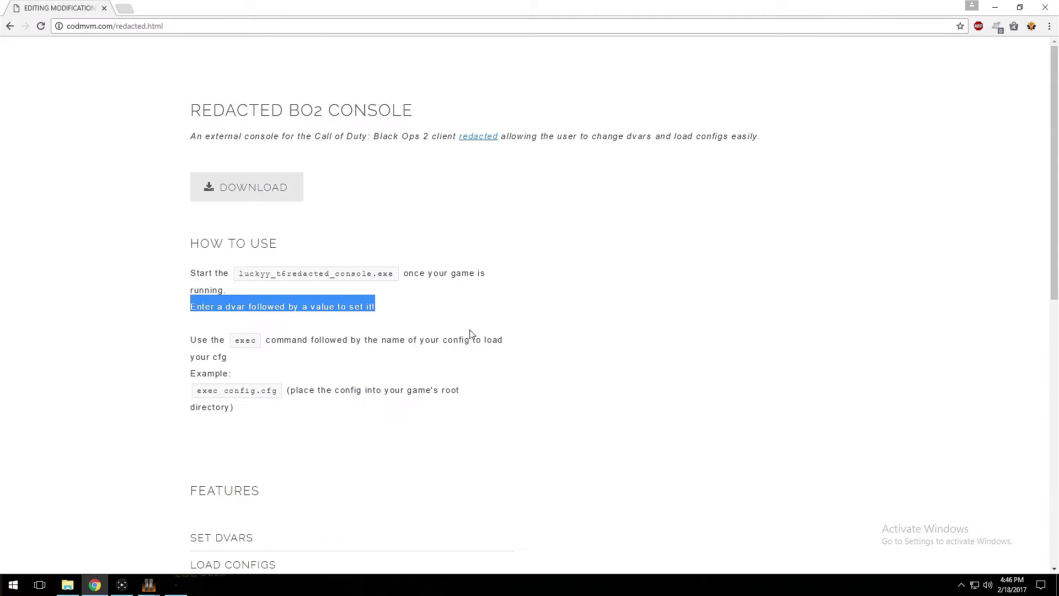
pyautogui.click(549, 296)
pyautogui.click(995, 8)
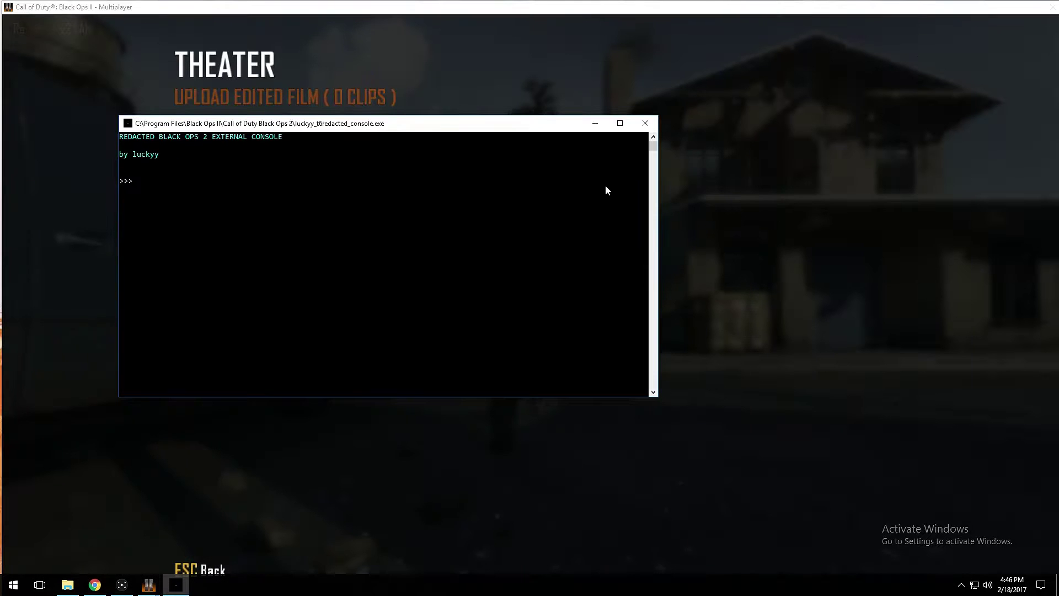
# Step: Set cg_fov to 100 in the external console, return to the film, and reposition the free camera on the soldier
pyautogui.write('cg_fov 100')
pyautogui.press('Return')
pyautogui.click(595, 123)
pyautogui.press('Escape')
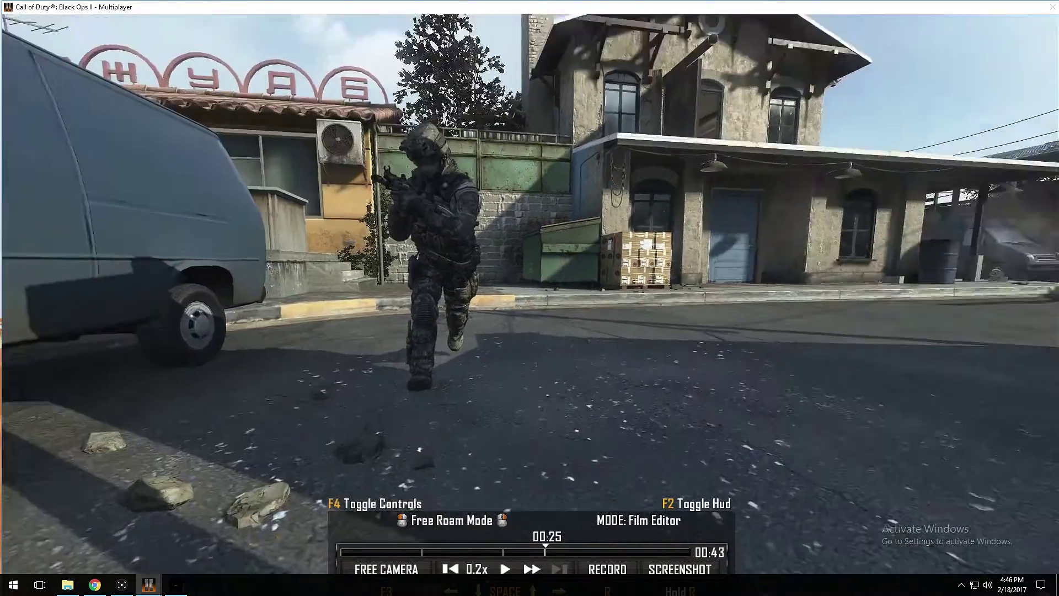
pyautogui.press('s')
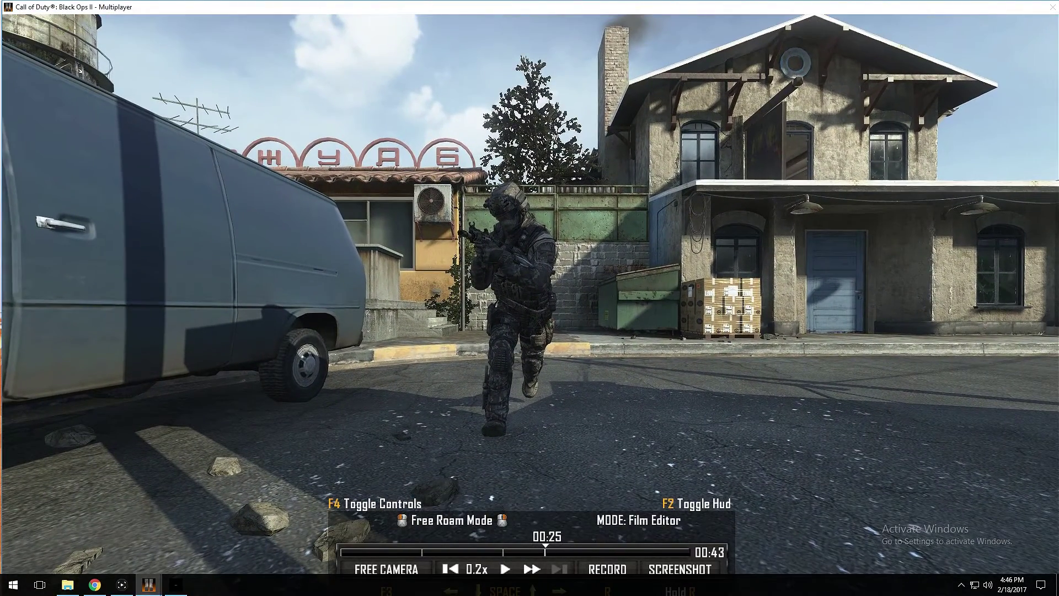
# Step: Execute the RICOCFG.cfg config file from the external console and return to the film
pyautogui.press('Escape')
pyautogui.click(176, 584)
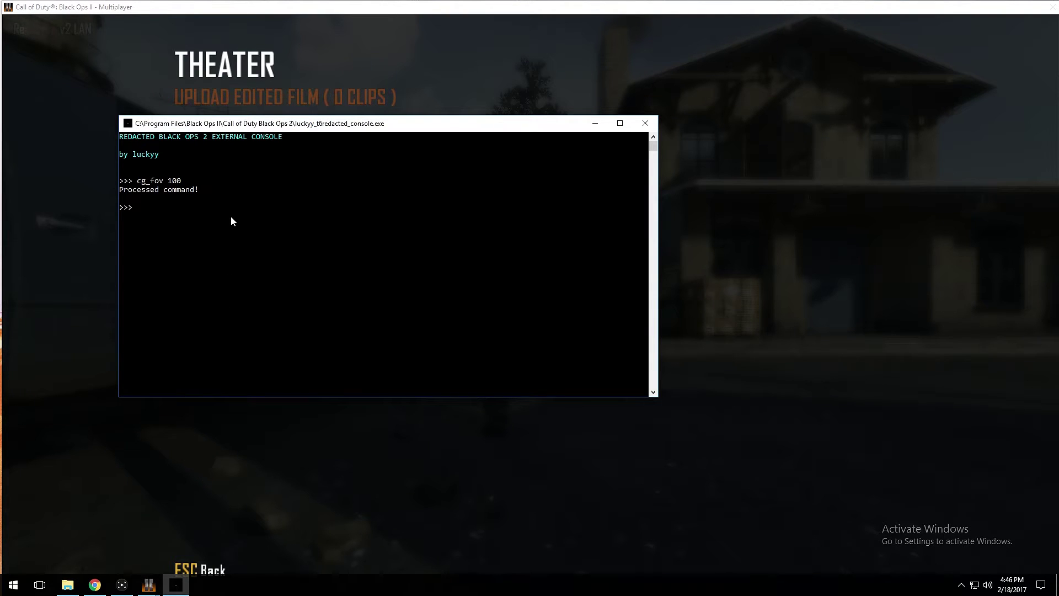
pyautogui.write('exec RICOCFG.cfg')
pyautogui.press('Return')
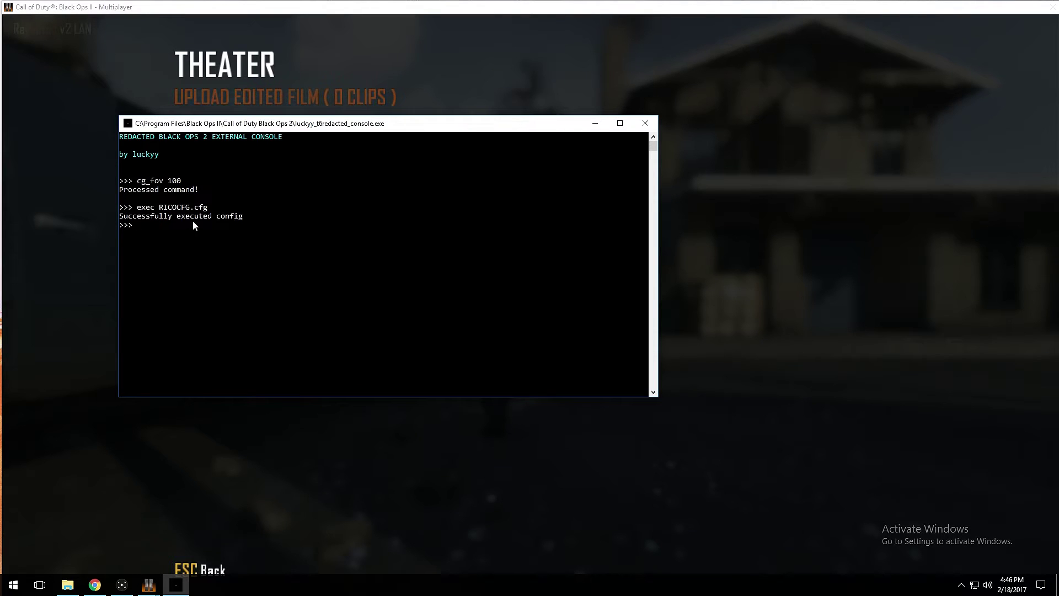
pyautogui.click(595, 123)
pyautogui.press('Escape')
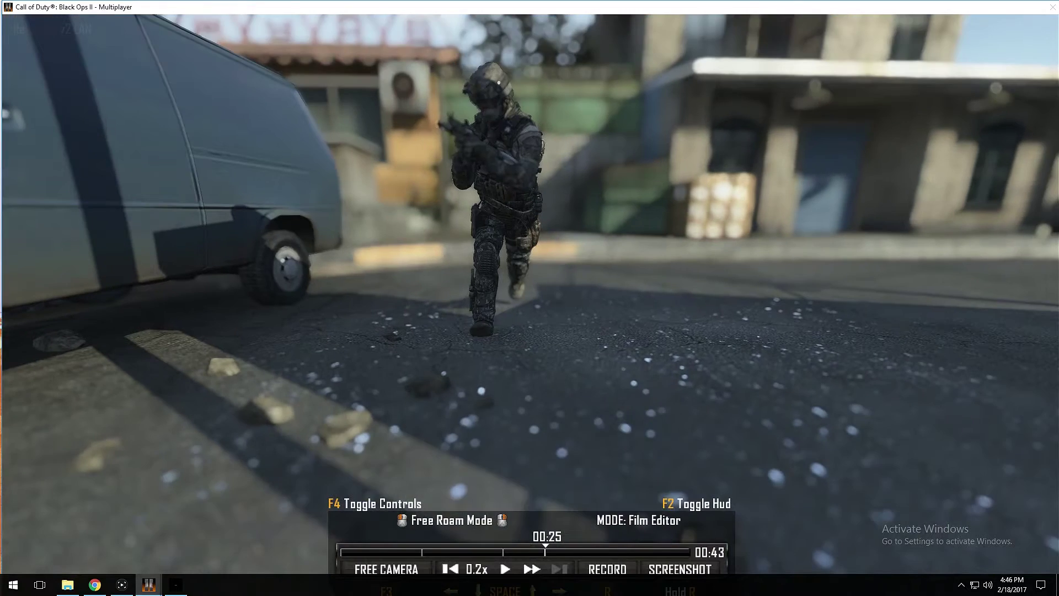
# Step: Fly the free camera around the scene to examine the config's visual effects, and frame the soldier beside the van
pyautogui.press('w')
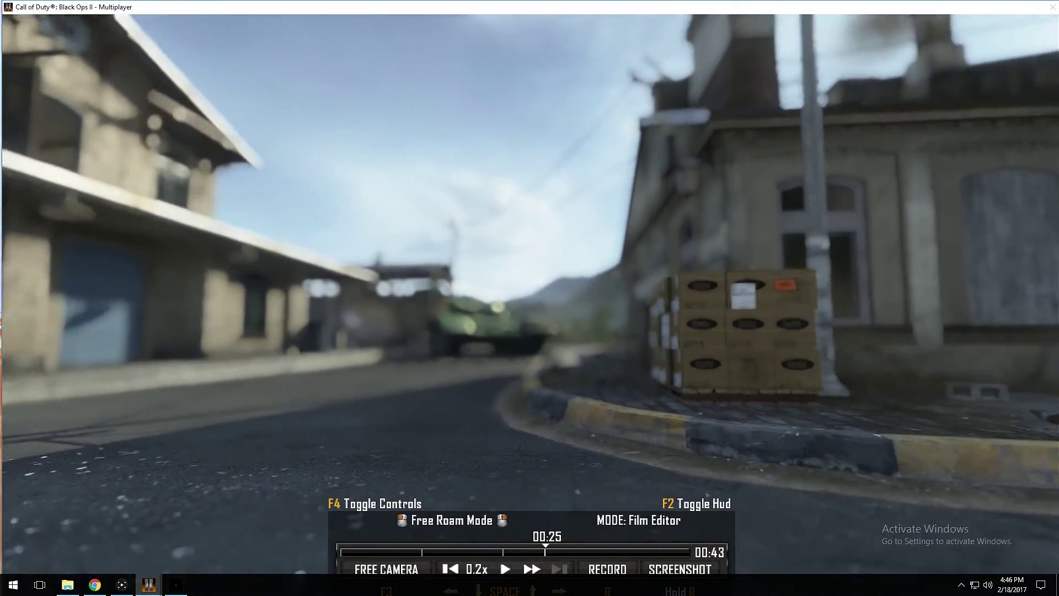
pyautogui.press('w')
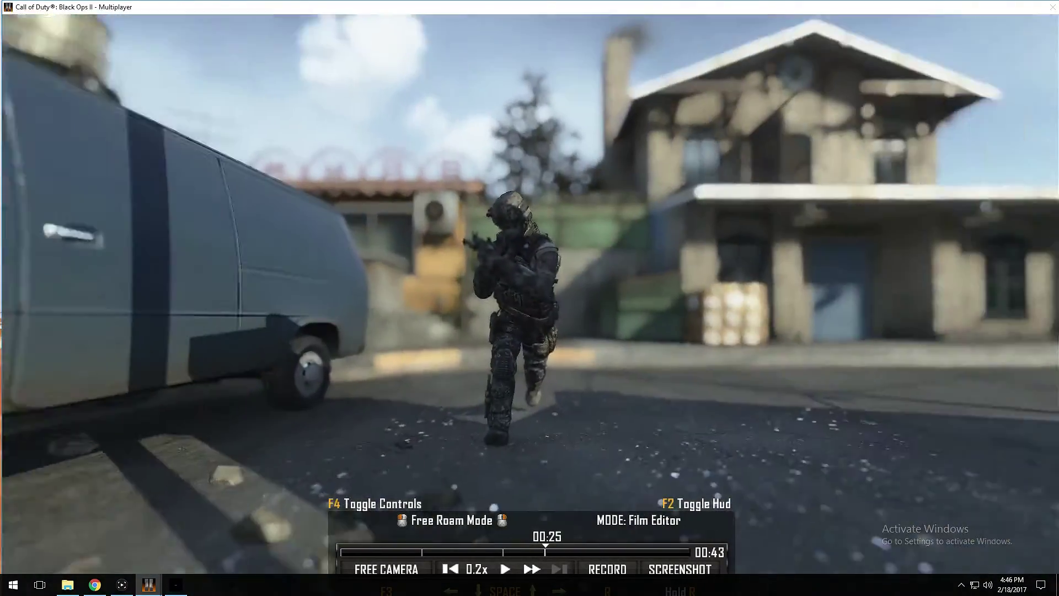
pyautogui.press('w')
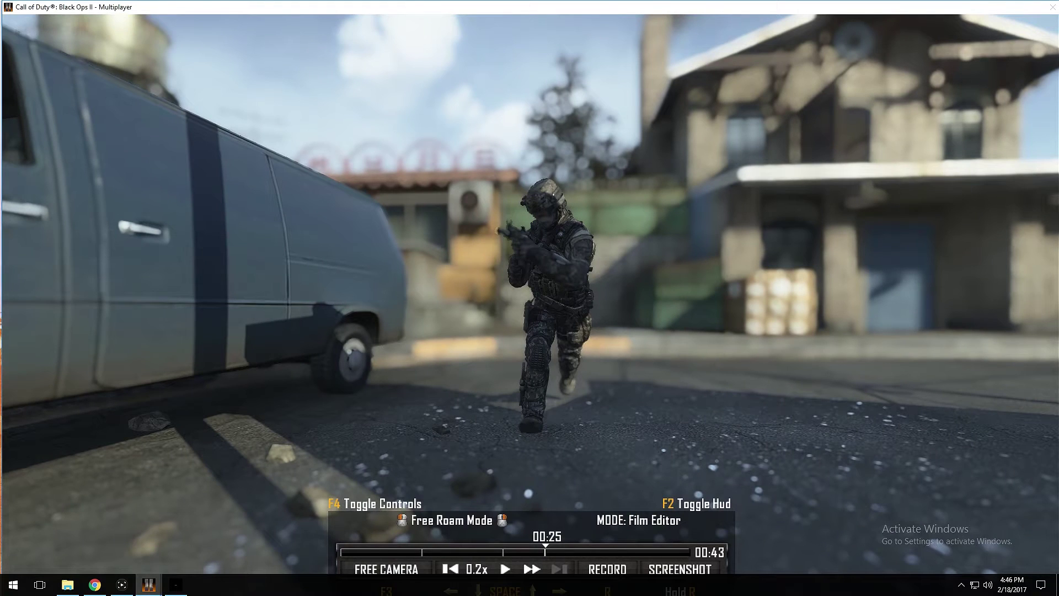
pyautogui.press('w')
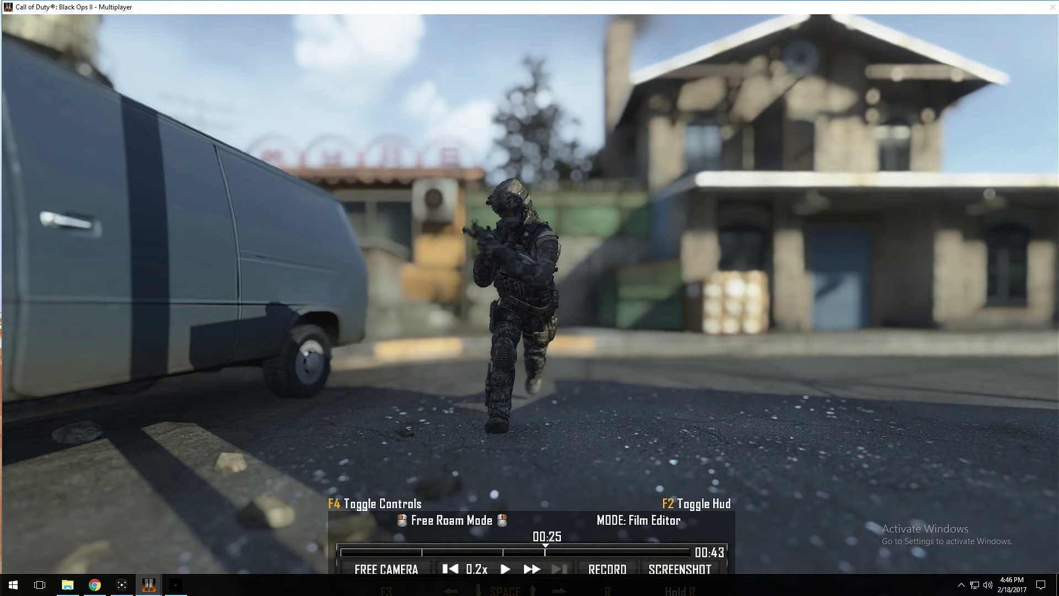
# Step: Set cg_fov to 30 in the external console and return to the paused film
pyautogui.press('Escape')
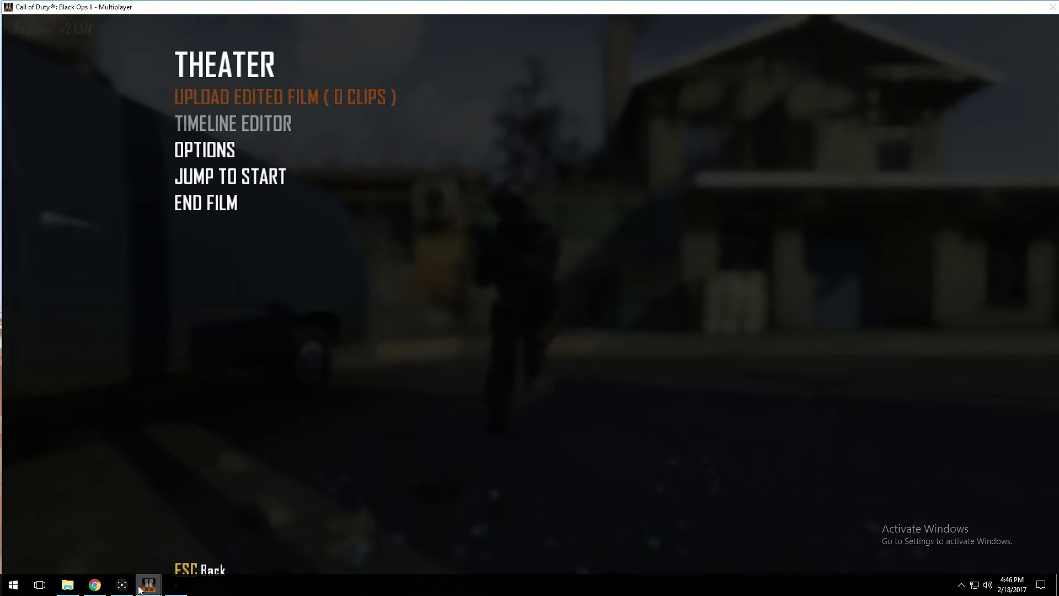
pyautogui.click(176, 585)
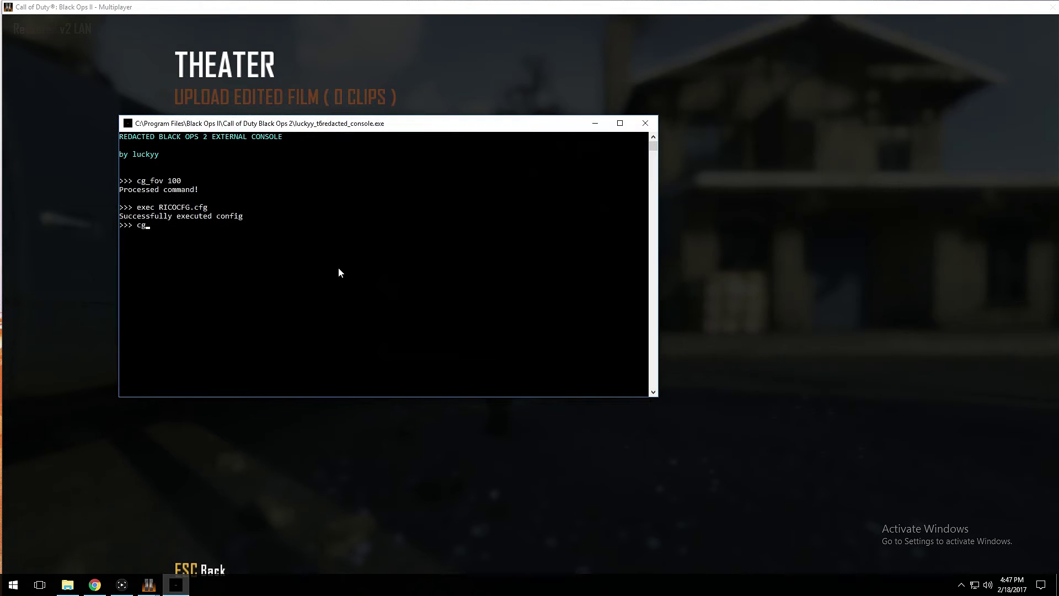
pyautogui.write('cg_fov 30')
pyautogui.press('Return')
pyautogui.click(595, 123)
pyautogui.press('Escape')
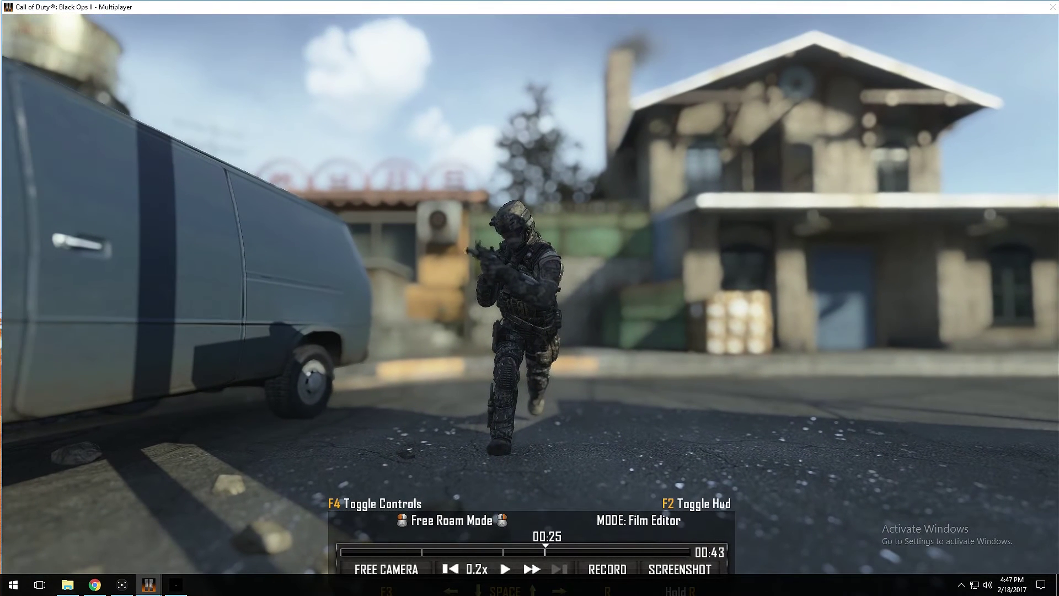
# Step: Switch the camera to Edit Camera Mode, set cg_fov to 100 in the external console, and return to the film
pyautogui.click(530, 298)
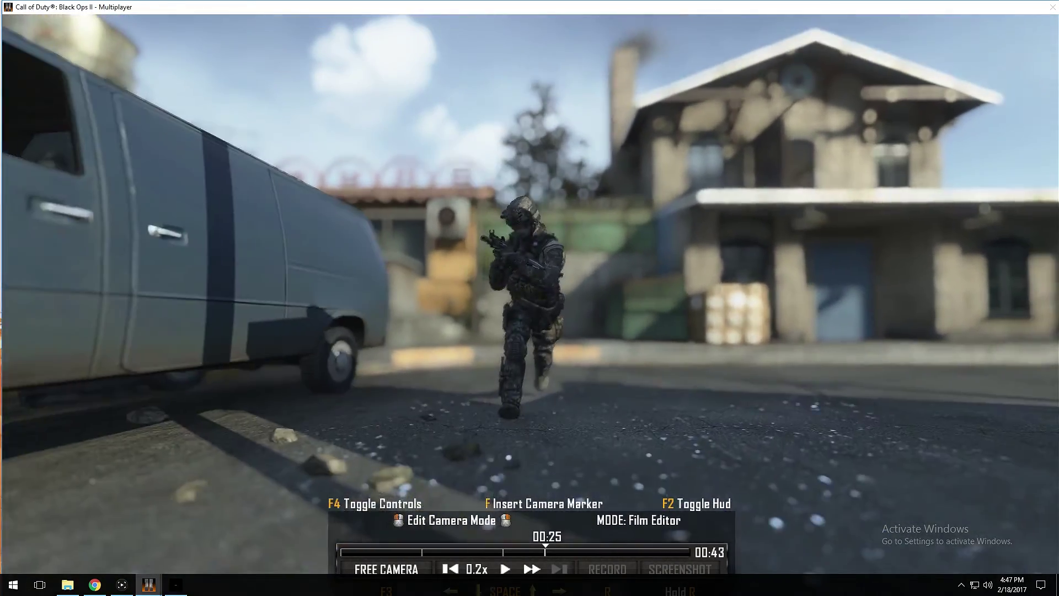
pyautogui.press('Escape')
pyautogui.click(177, 583)
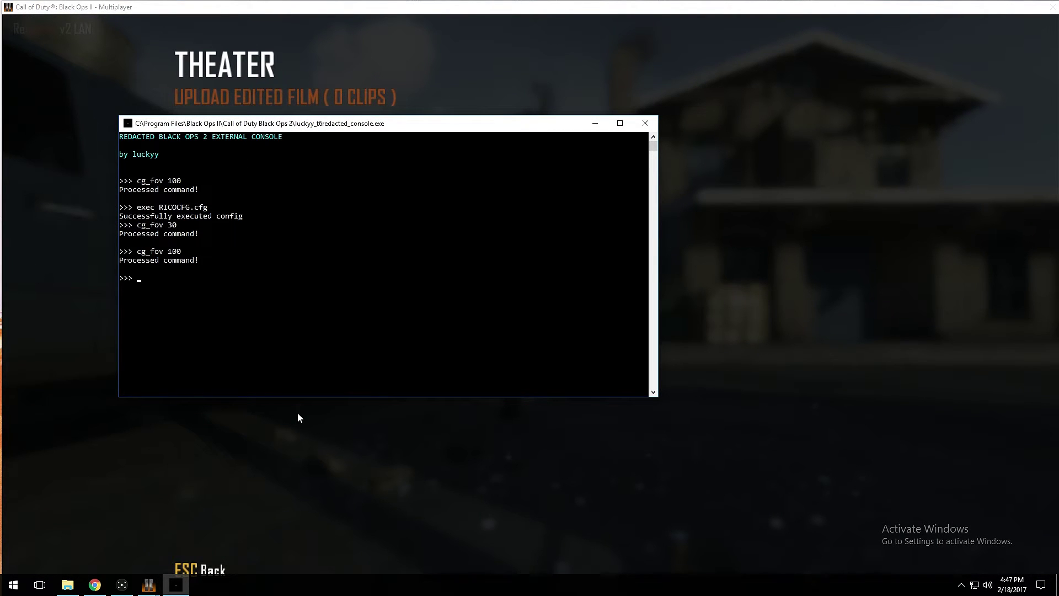
pyautogui.click(595, 123)
pyautogui.press('Escape')
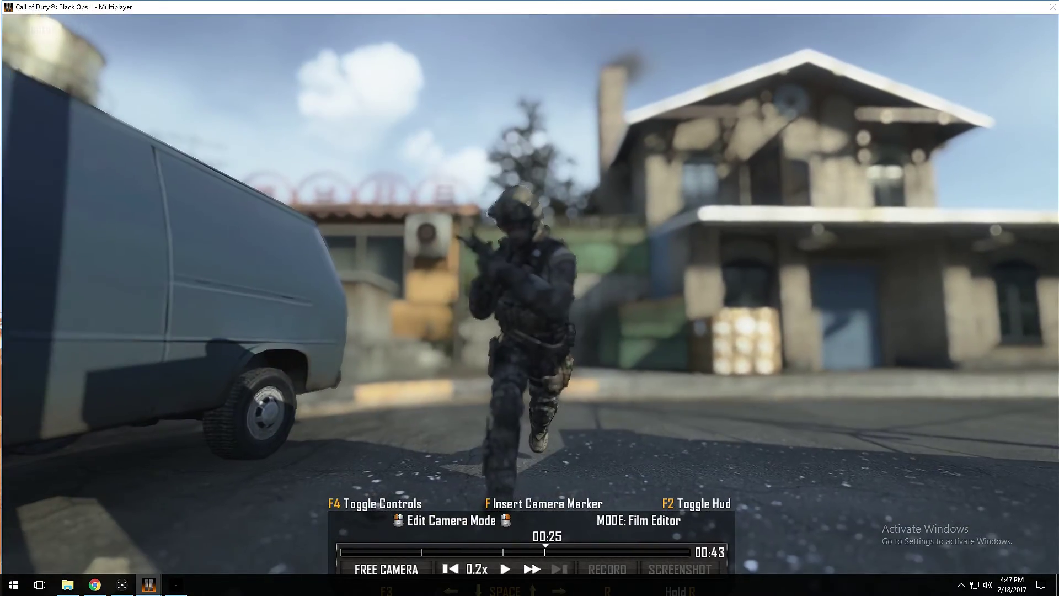
# Step: Insert camera markers at 00:25 and, farther back along the road, at 00:26, and switch to Dolly Camera mode
pyautogui.press('f')
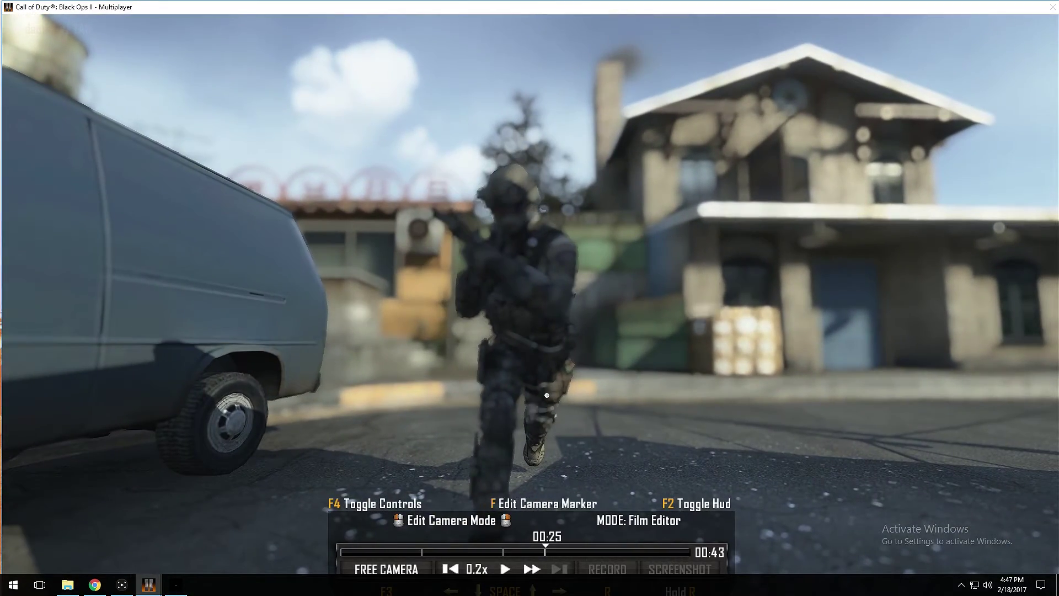
pyautogui.press('space')
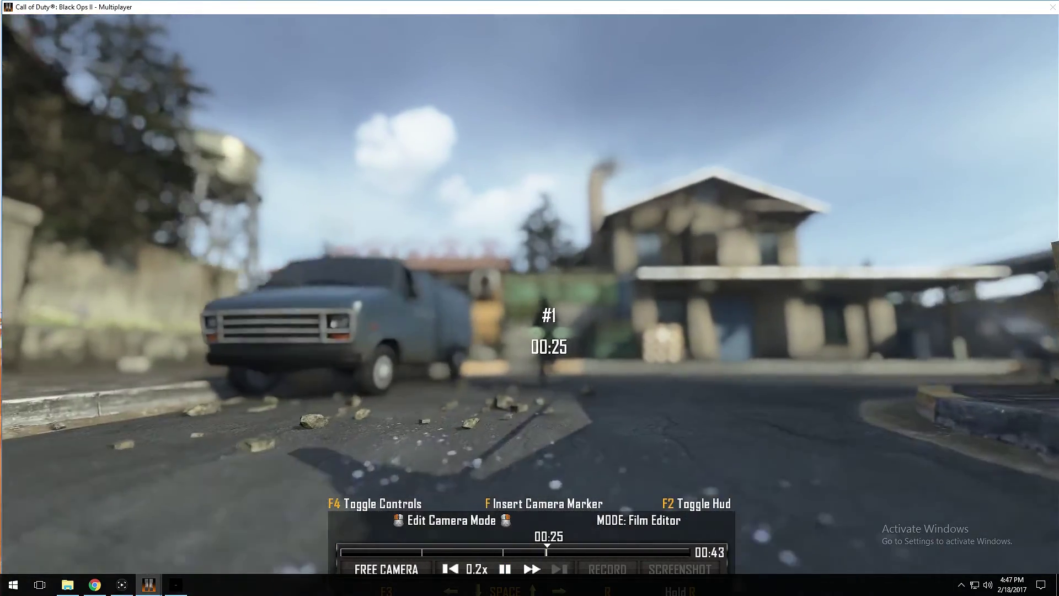
pyautogui.press('Right')
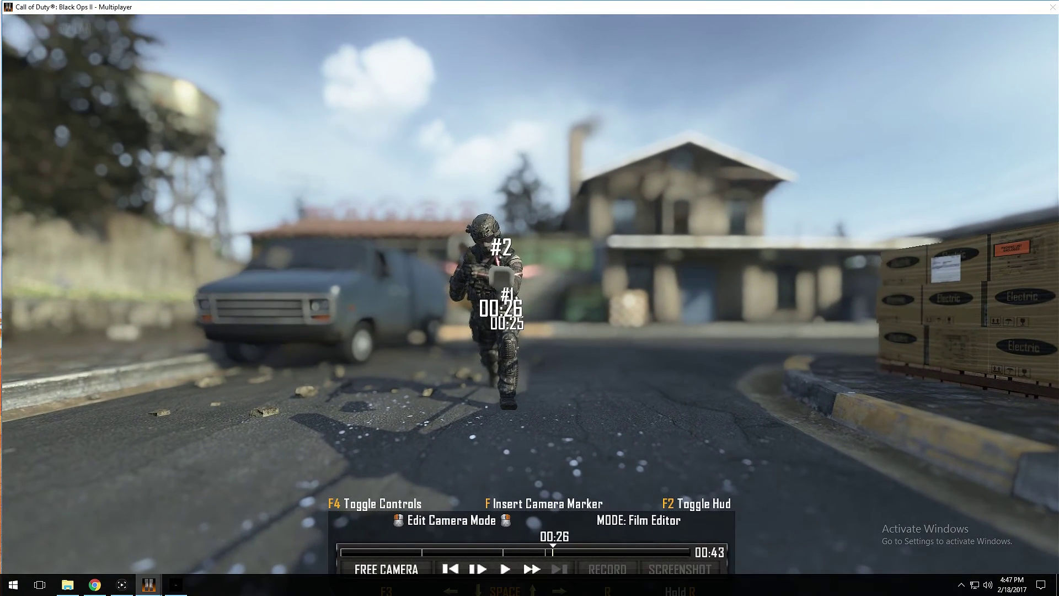
pyautogui.scroll(-2, 529, 298)
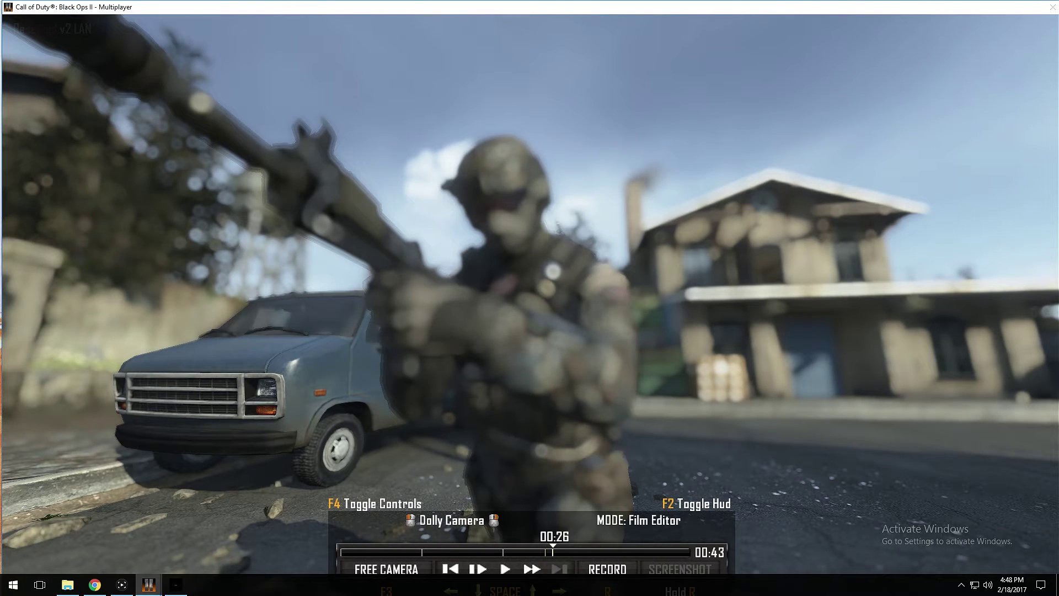
# Step: Rewind the film to 00:20, play it forward, slow the speed to 0.2x, and pause at 00:25
pyautogui.press('Left')
pyautogui.press('Up')
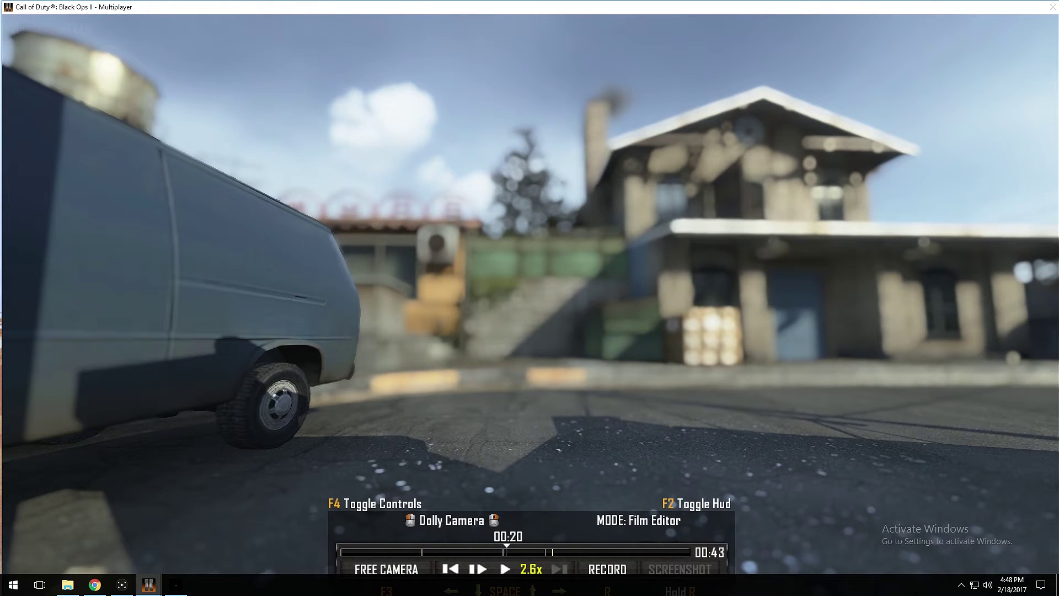
pyautogui.press('space')
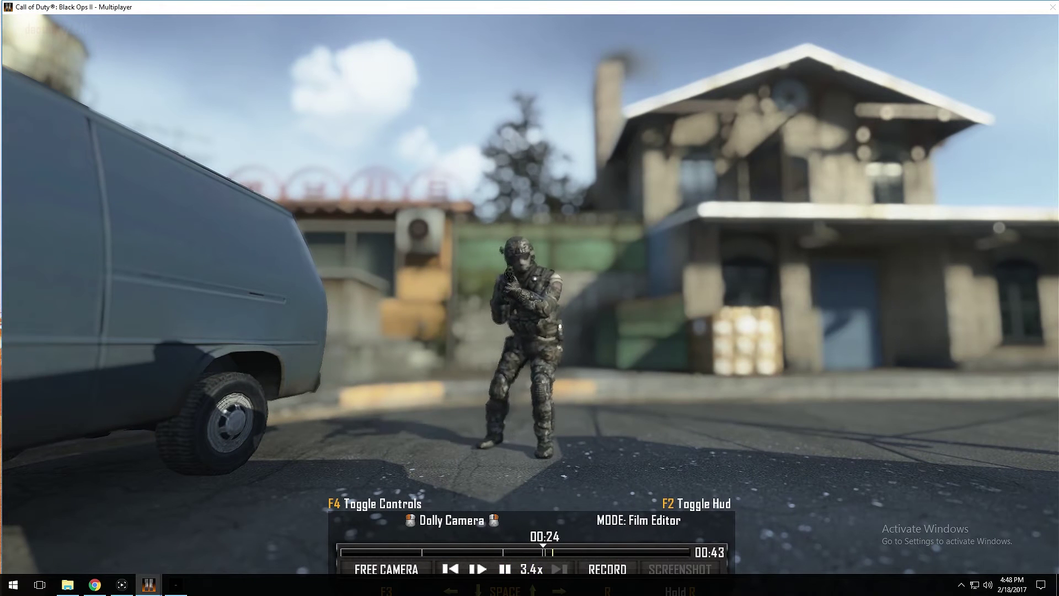
pyautogui.press('Down')
pyautogui.press('Down')
pyautogui.press('Down')
pyautogui.press('Down')
pyautogui.press('Down')
pyautogui.press('Down')
pyautogui.press('Down')
pyautogui.press('Down')
pyautogui.press('Down')
pyautogui.press('Down')
pyautogui.press('Down')
pyautogui.press('Down')
pyautogui.press('Down')
pyautogui.press('Down')
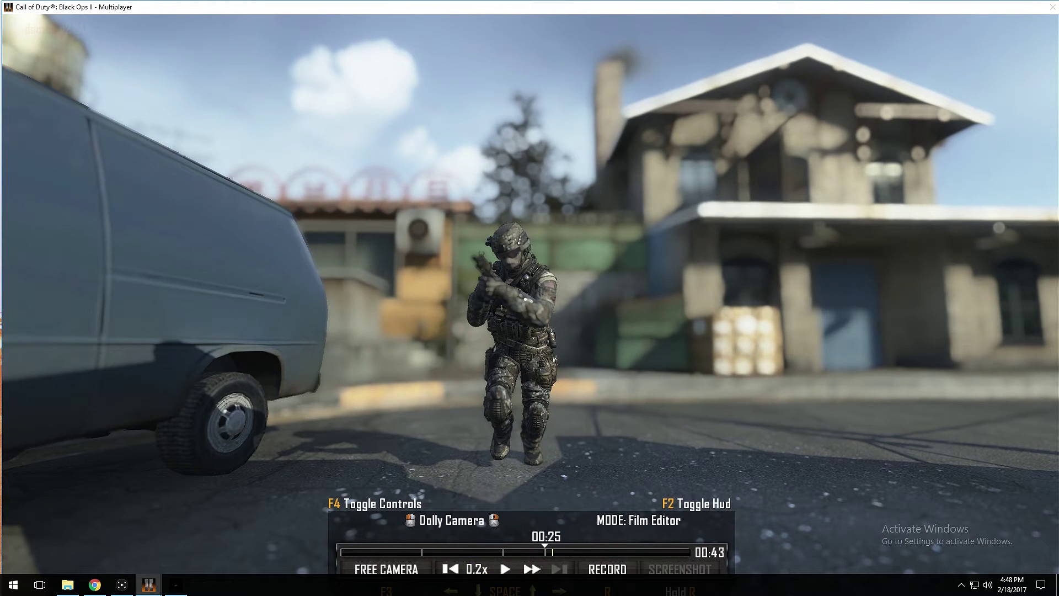
# Step: Hide the playback controls, set cg_fov to 30 in the external console, and return to the film
pyautogui.press('F4')
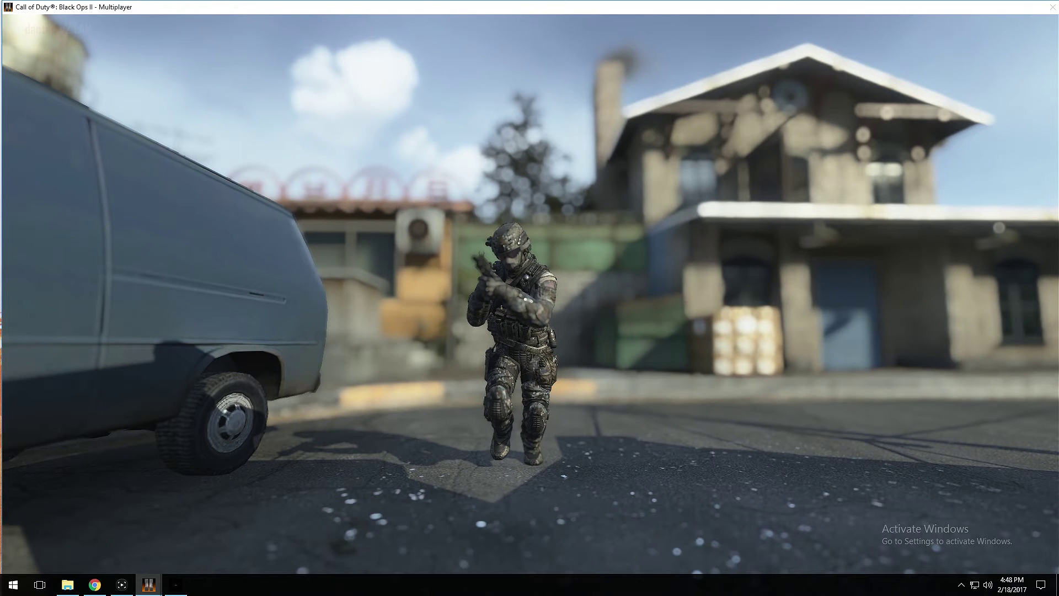
pyautogui.press('Escape')
pyautogui.click(176, 585)
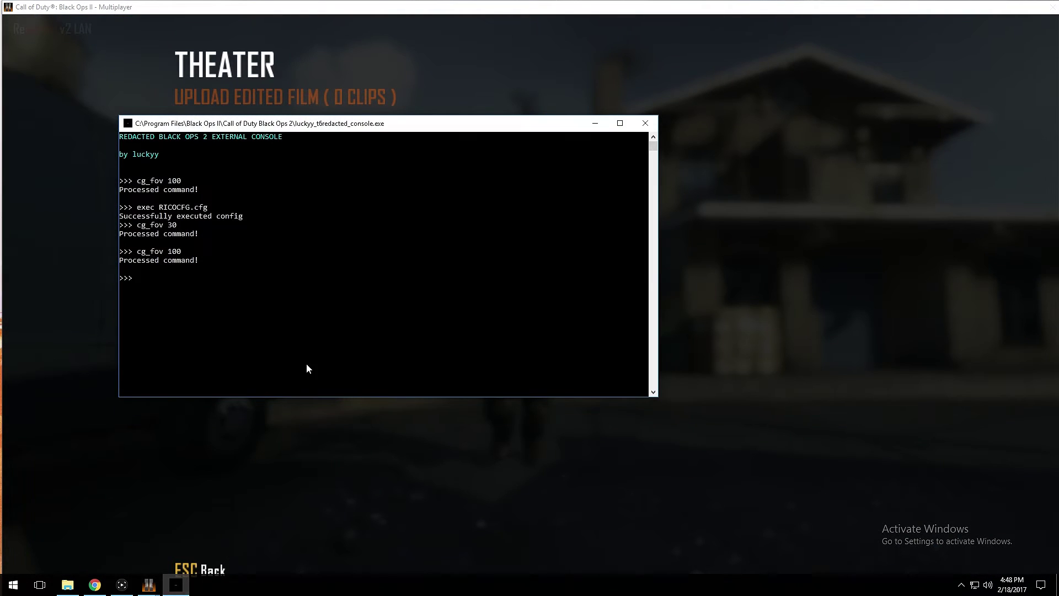
pyautogui.write('cg_fov 30')
pyautogui.press('Return')
pyautogui.click(595, 123)
pyautogui.press('Escape')
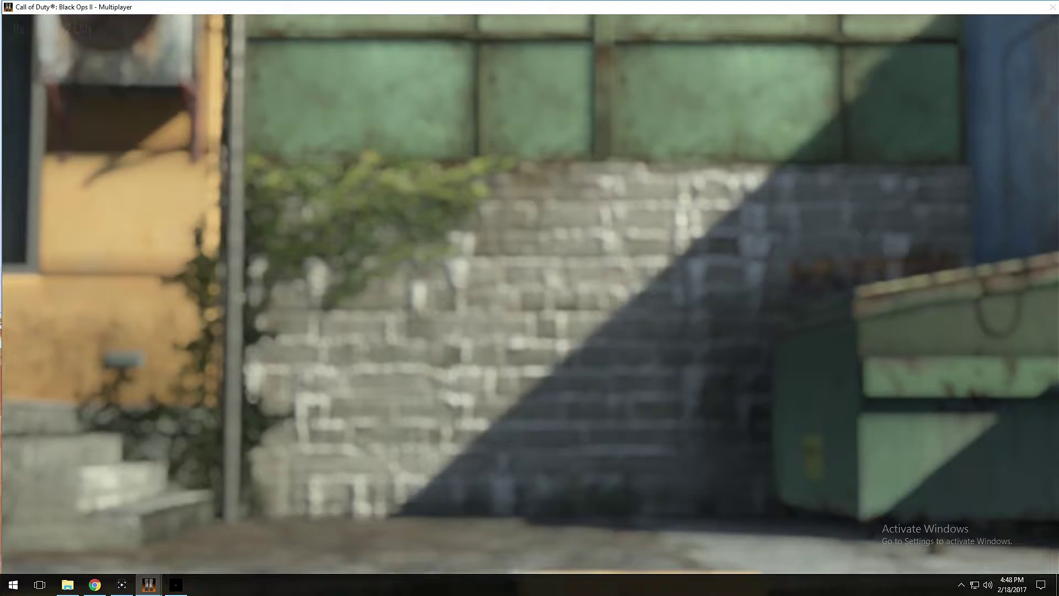
# Step: Show the playback controls, fast-forward from 00:20, slow the speed to 0.2x, and pause at 00:25
pyautogui.press('F4')
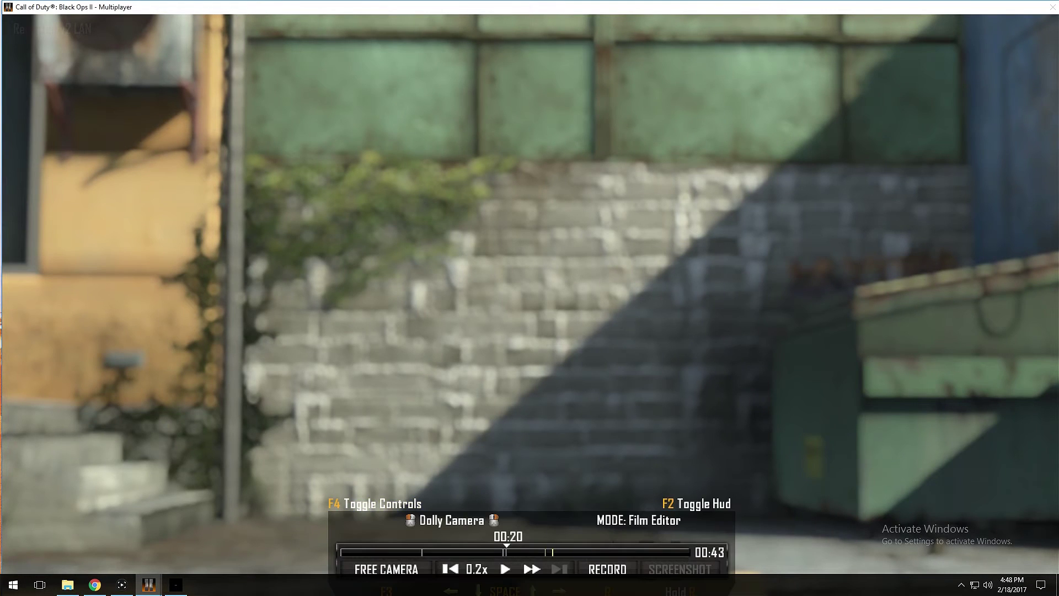
pyautogui.press('Up')
pyautogui.press('Up')
pyautogui.press('Up')
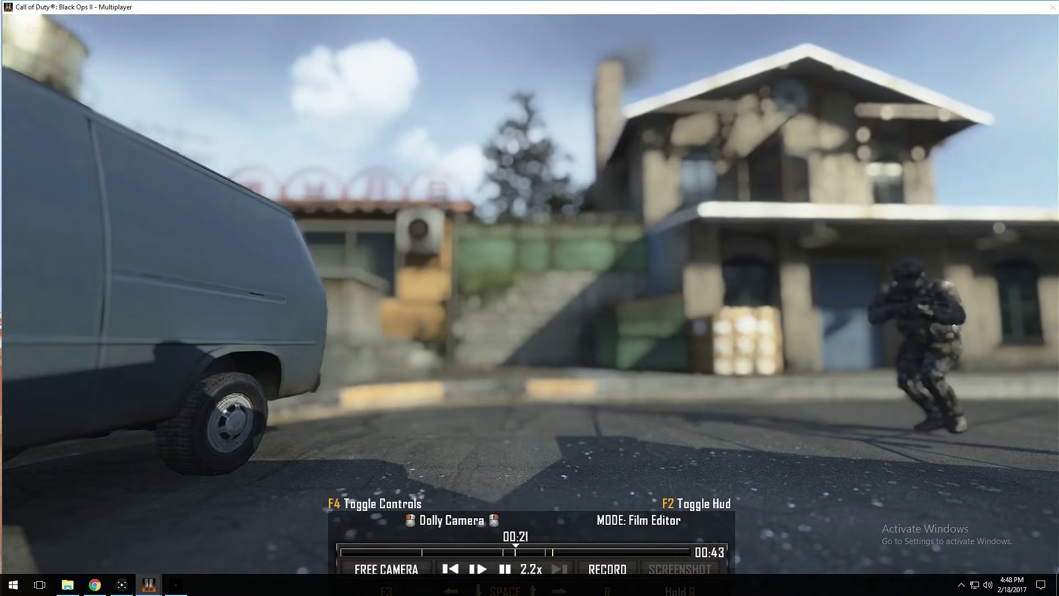
pyautogui.press('Down')
pyautogui.press('Down')
pyautogui.press('Down')
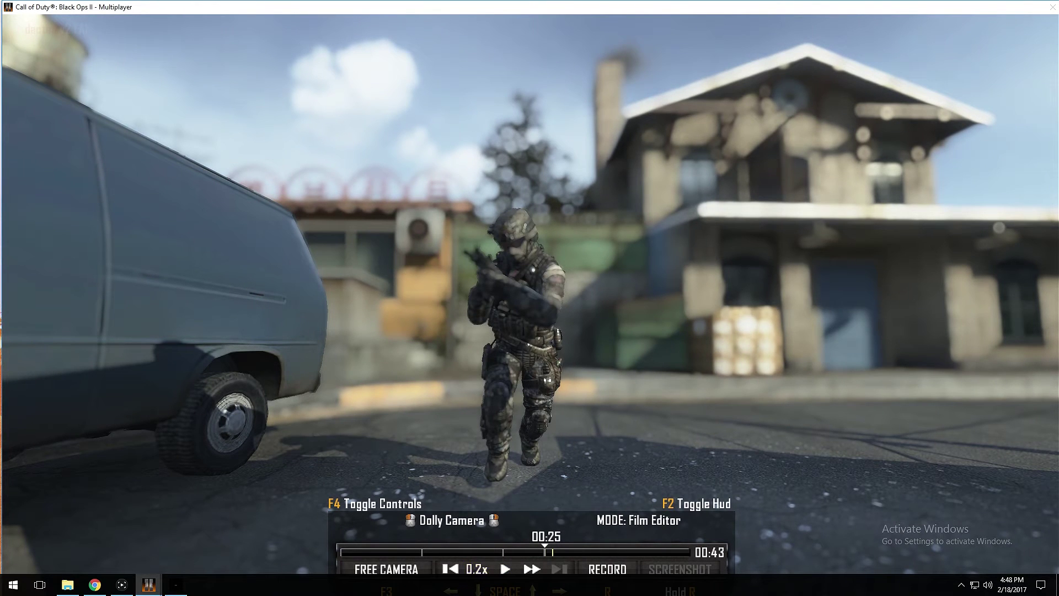
# Step: Hide the playback controls, set cg_fov to 50 in the external console, and minimize the console
pyautogui.press('F4')
pyautogui.press('Escape')
pyautogui.click(175, 585)
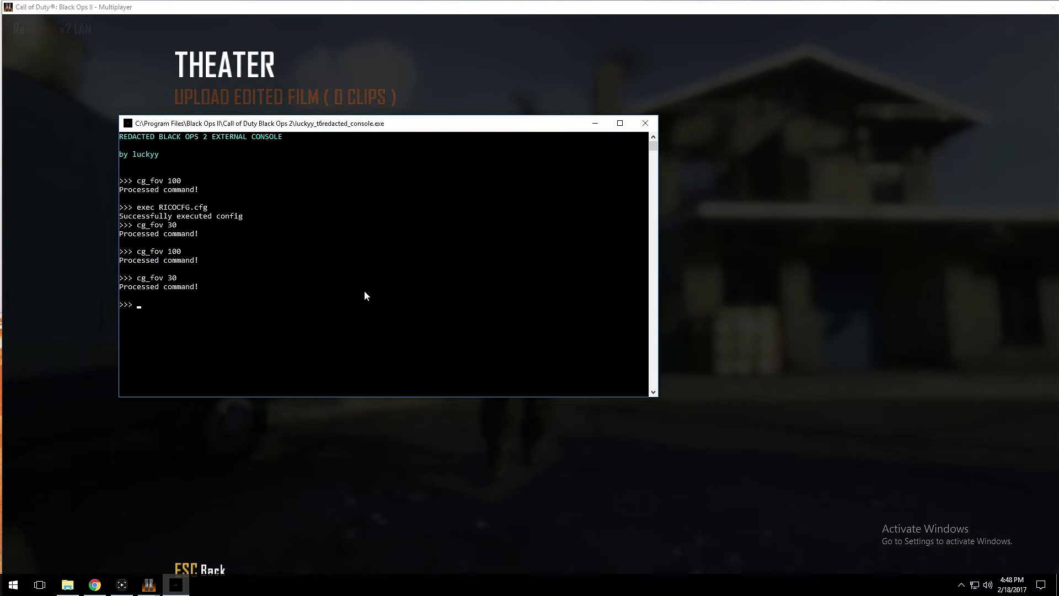
pyautogui.write('cg_fov 50')
pyautogui.press('Return')
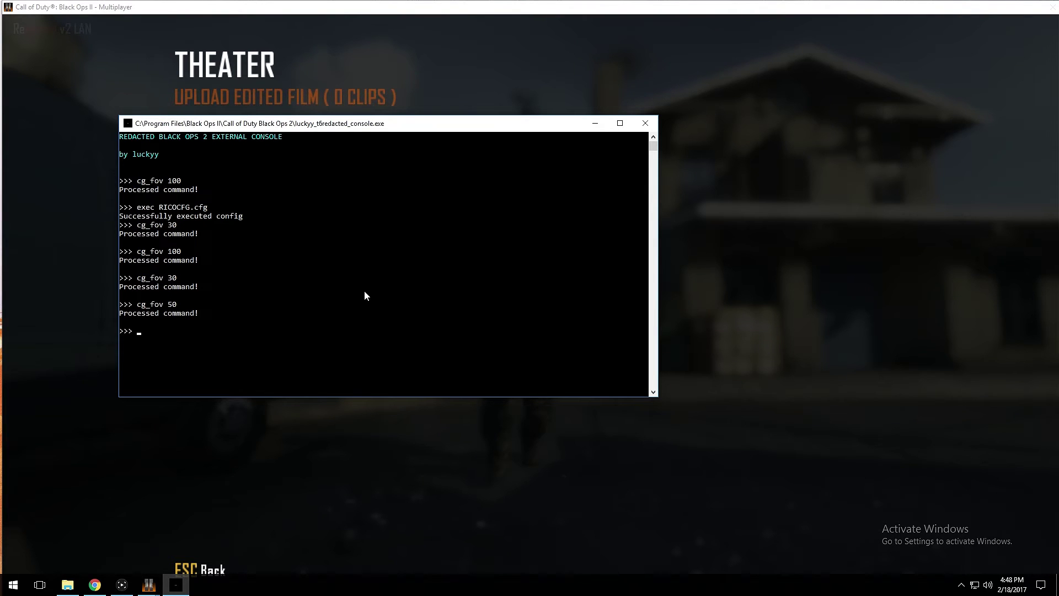
pyautogui.click(595, 124)
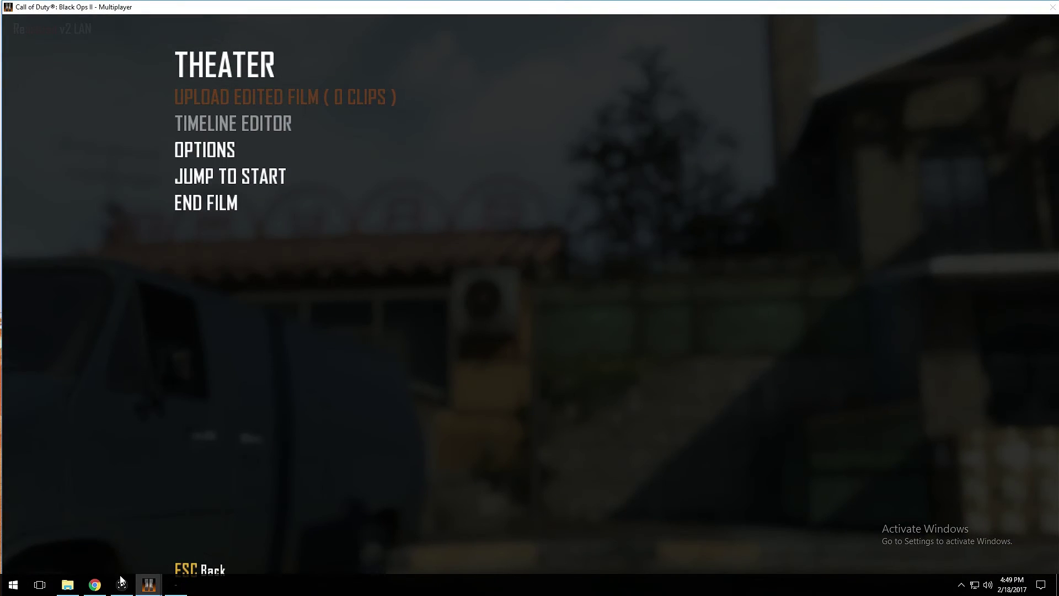
# Step: Check the capture status in Game Capture HD, minimize it, and return to the film
pyautogui.click(121, 585)
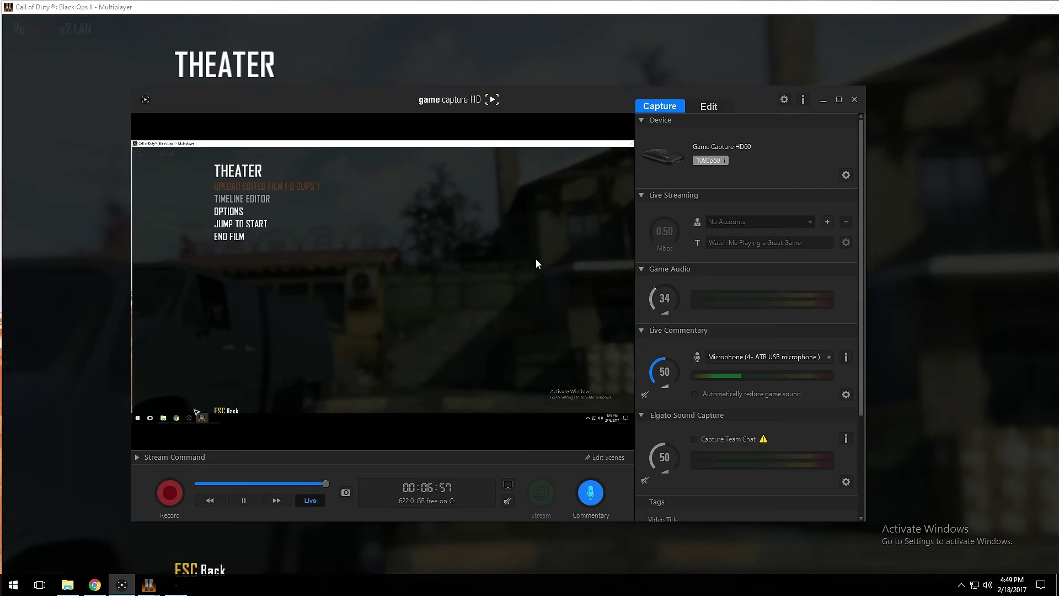
pyautogui.click(823, 100)
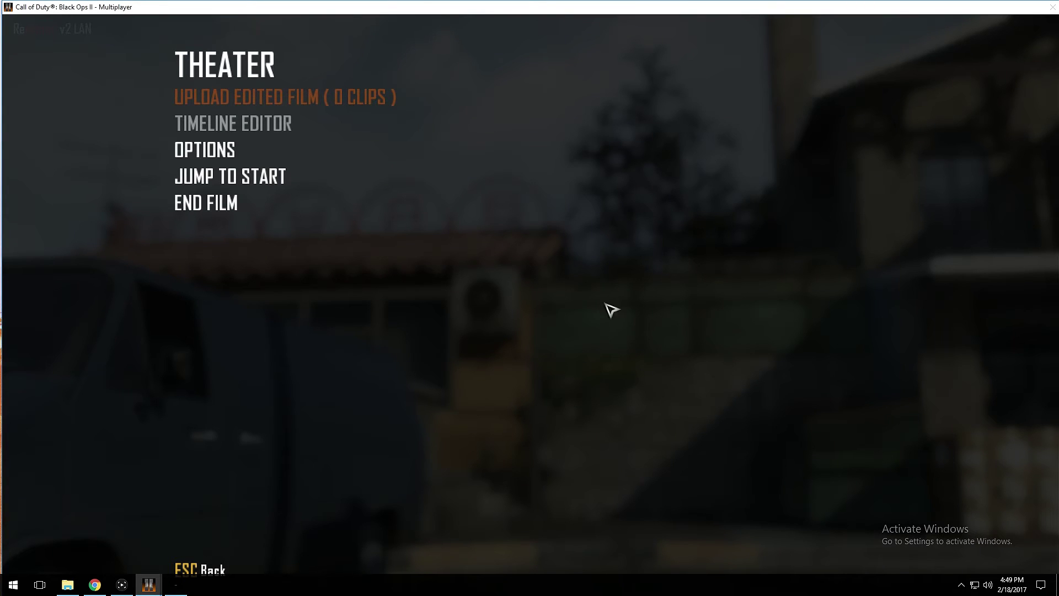
pyautogui.press('Escape')
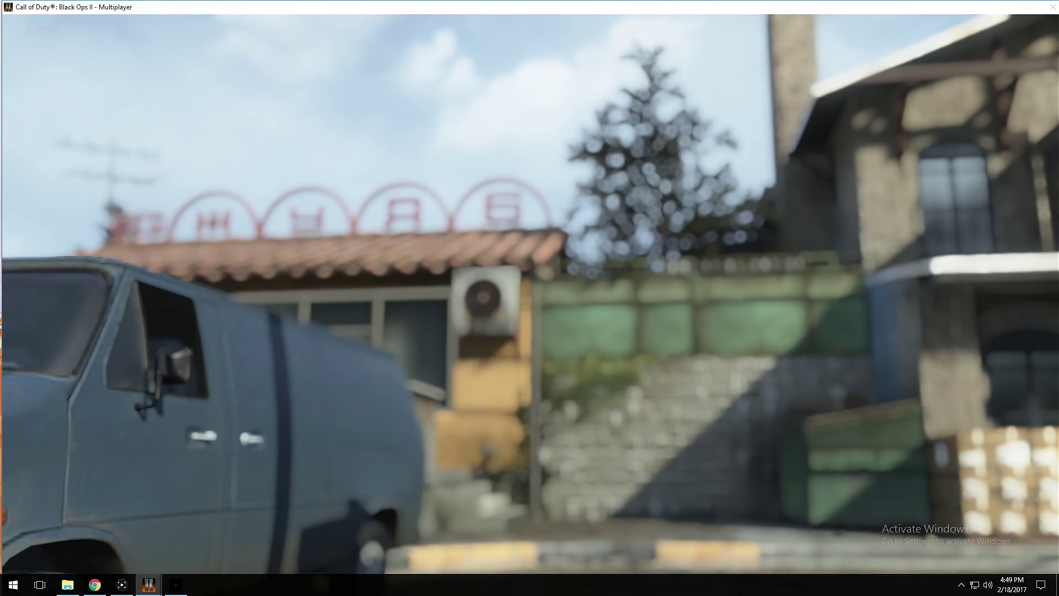
# Step: Show the playback controls, fast-forward through the film, and slow the speed to 0.2x, stopping at 00:25
pyautogui.press('F4')
pyautogui.press('Up')
pyautogui.press('Up')
pyautogui.press('Up')
pyautogui.press('Up')
pyautogui.press('space')
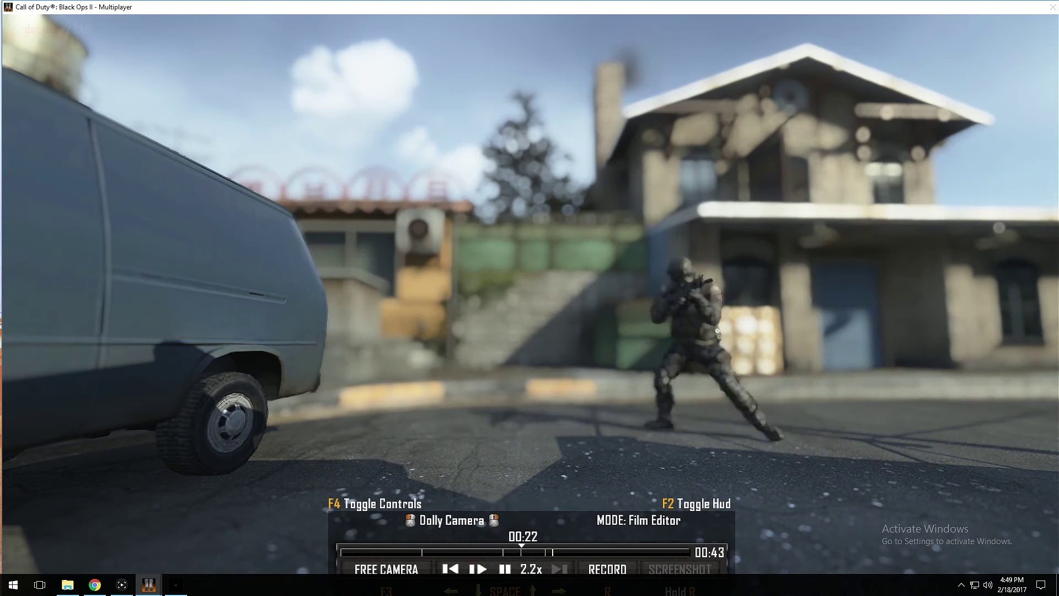
pyautogui.press('Down')
pyautogui.press('Down')
pyautogui.press('Down')
pyautogui.press('Down')
pyautogui.press('Down')
pyautogui.press('Down')
pyautogui.press('Down')
pyautogui.press('Down')
pyautogui.press('Down')
pyautogui.press('Down')
# Step: Open the Theater menu, switch to the external console, and set cg_fov to 100
pyautogui.press('Escape')
pyautogui.press('Escape')
pyautogui.press('Escape')
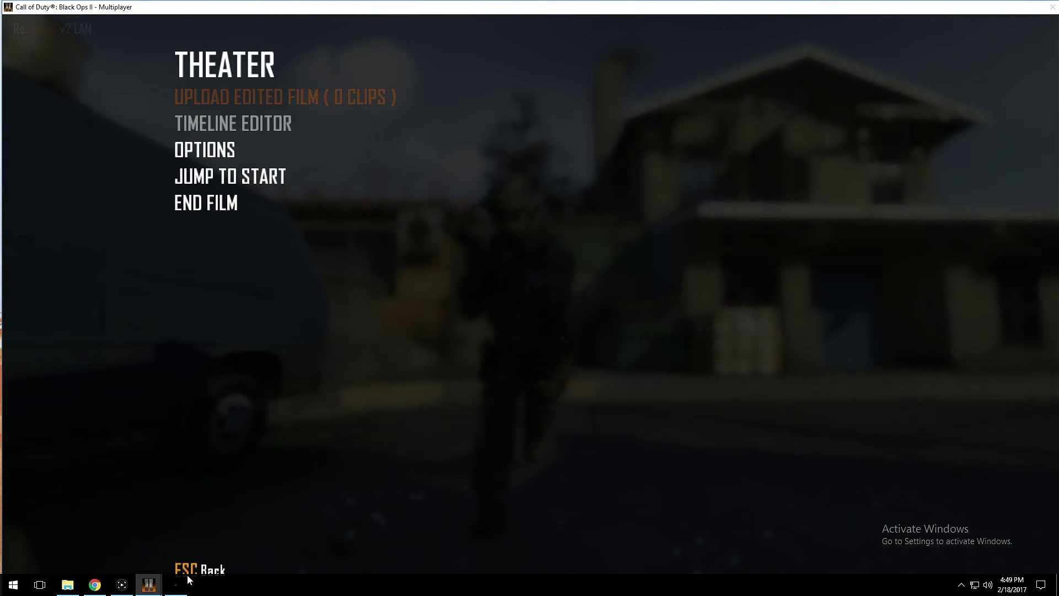
pyautogui.hotkey('alt', 'Tab')
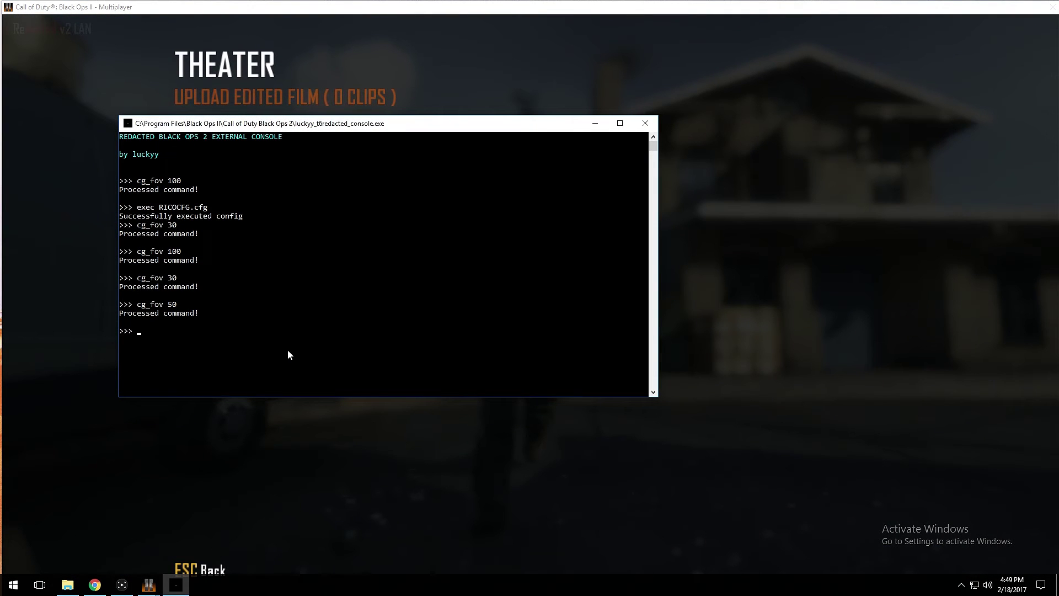
pyautogui.write('cg_fov 100')
pyautogui.press('Return')
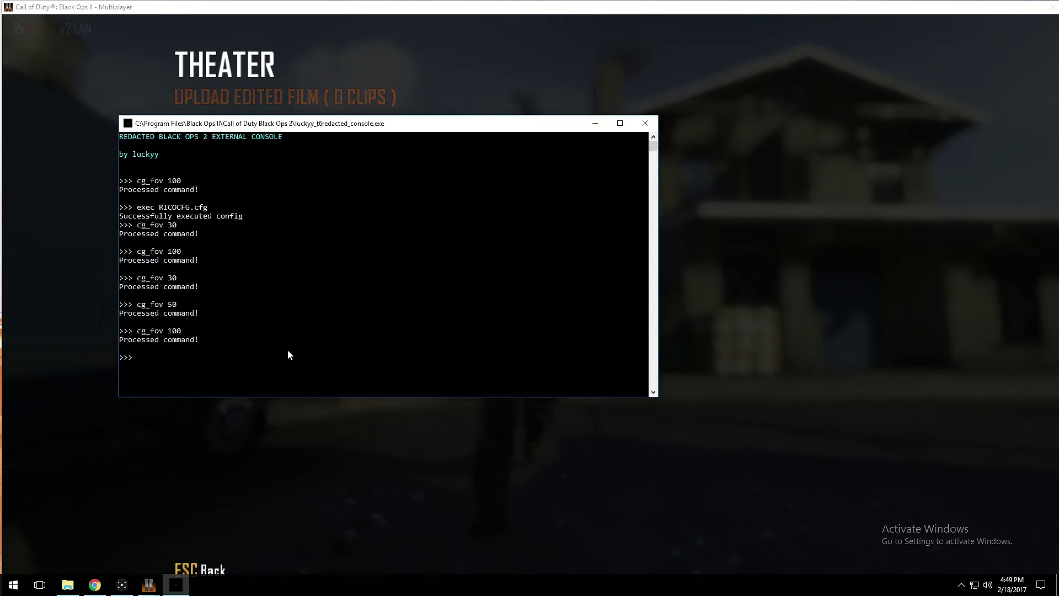
# Step: Execute the CLEAN.cfg config in the external console, minimize the console, and return to the film
pyautogui.write('exec CLEAN')
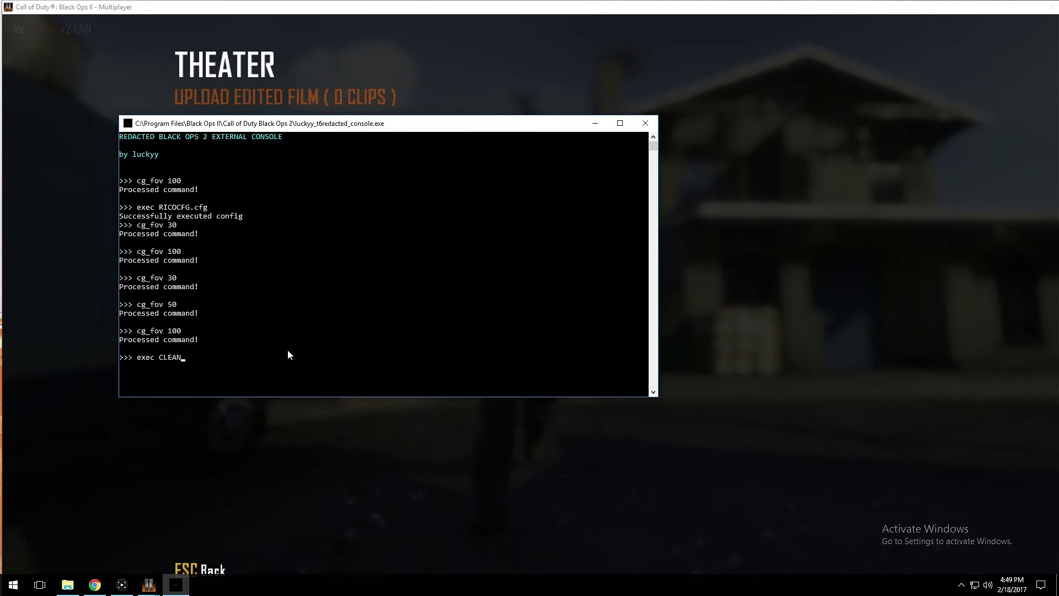
pyautogui.write('.cfg')
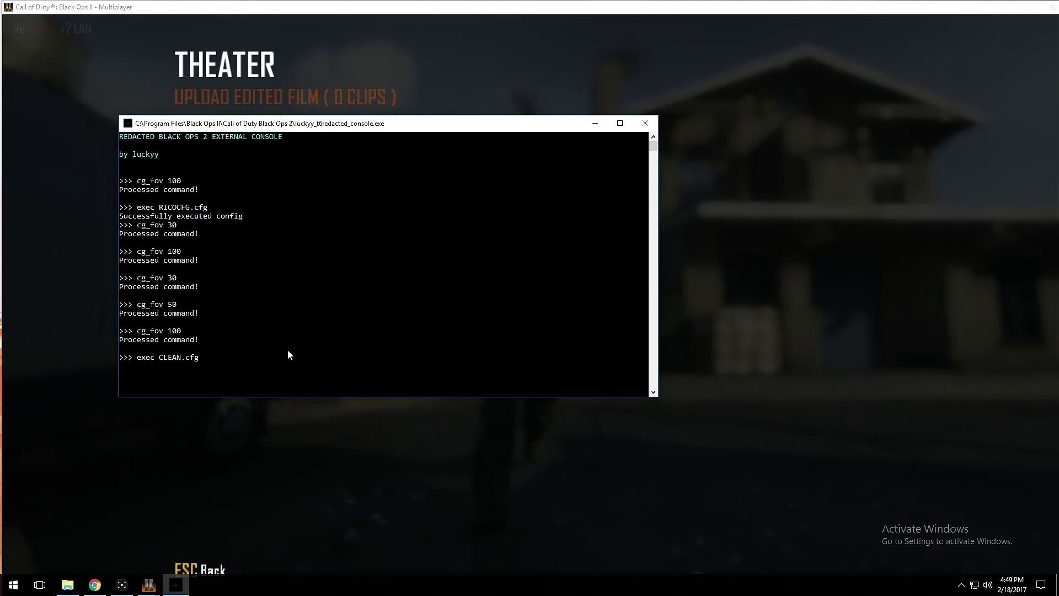
pyautogui.press('Return')
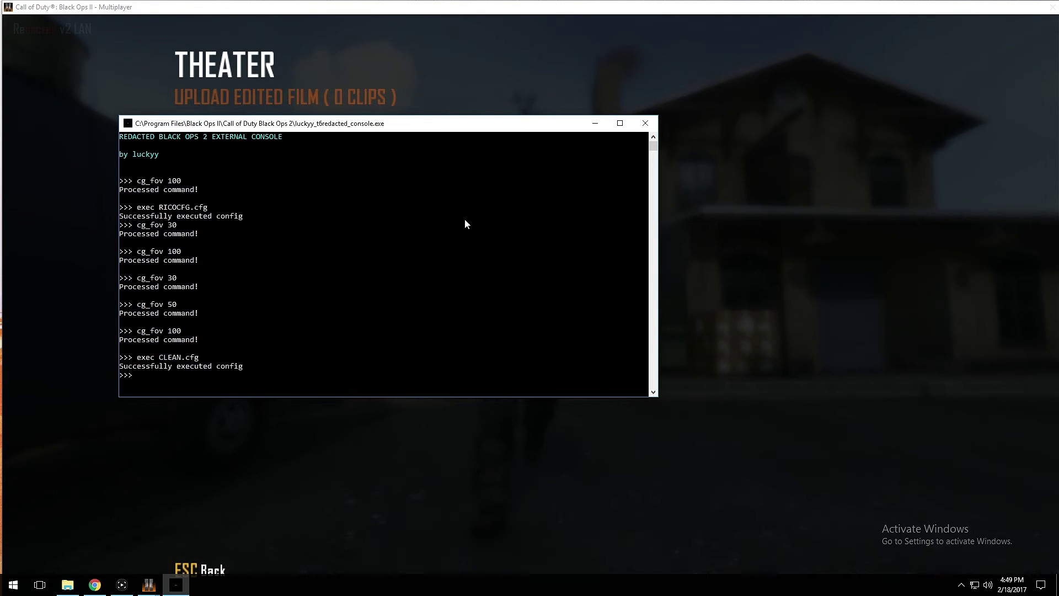
pyautogui.click(595, 123)
pyautogui.press('Escape')
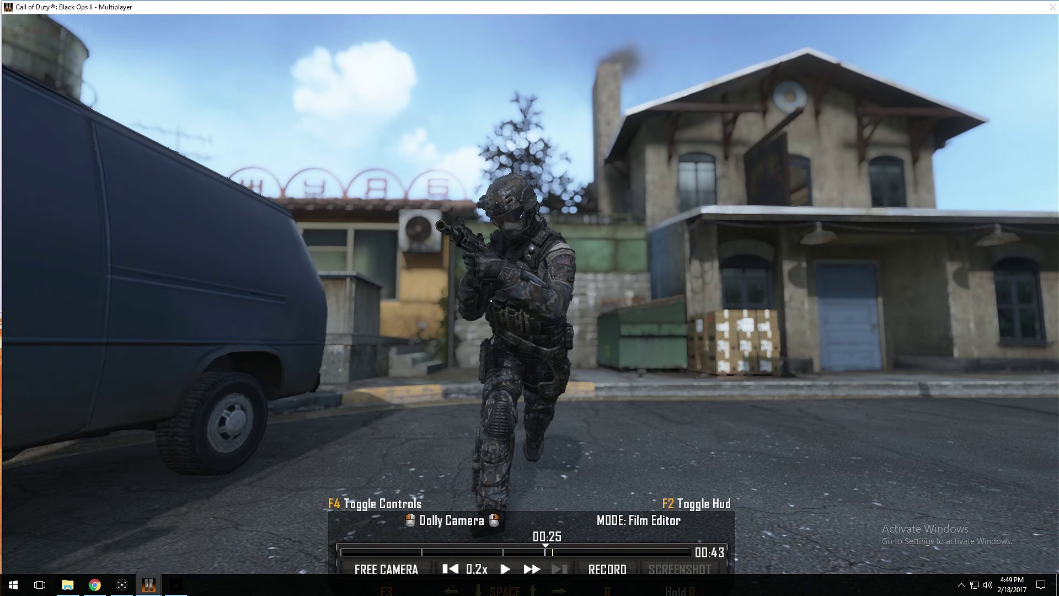
# Step: Pause into the Theater menu, set cg_fov to 40 in the external console, and minimize the console
pyautogui.press('Escape')
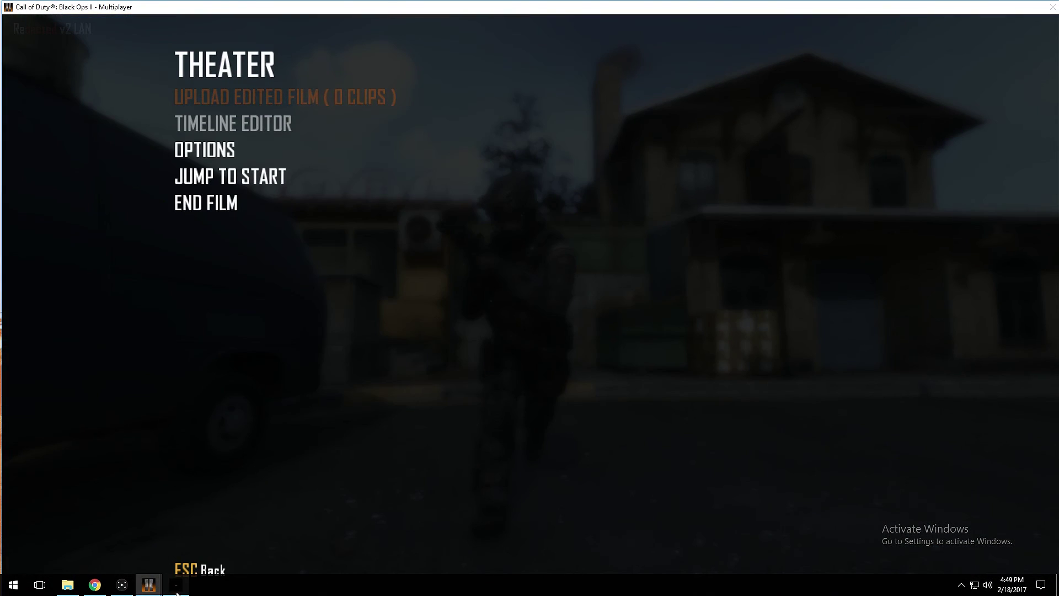
pyautogui.hotkey('alt', 'Tab')
pyautogui.write('cg_fov')
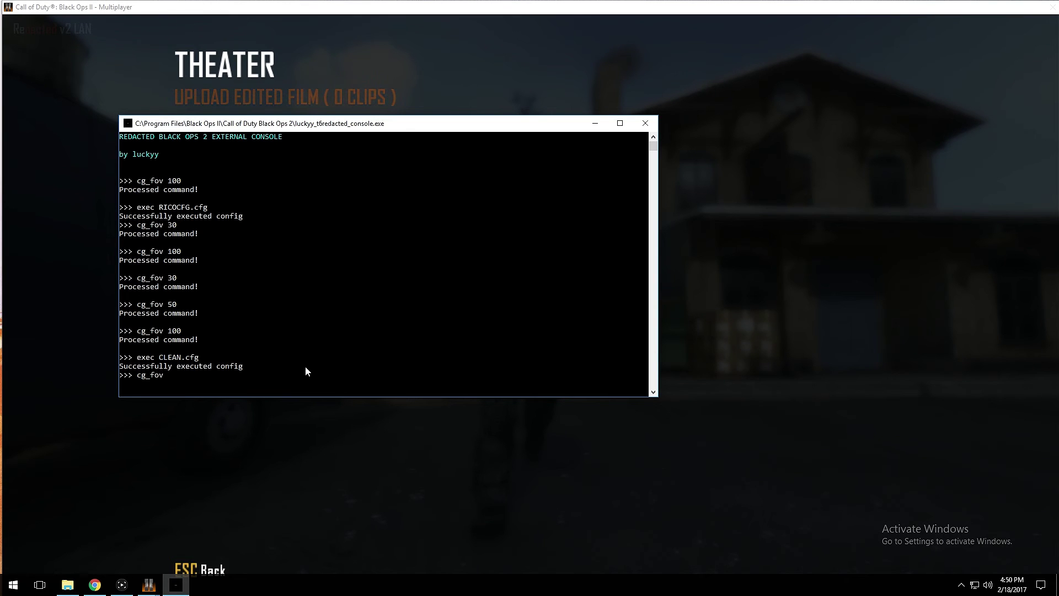
pyautogui.write(' 40')
pyautogui.press('Return')
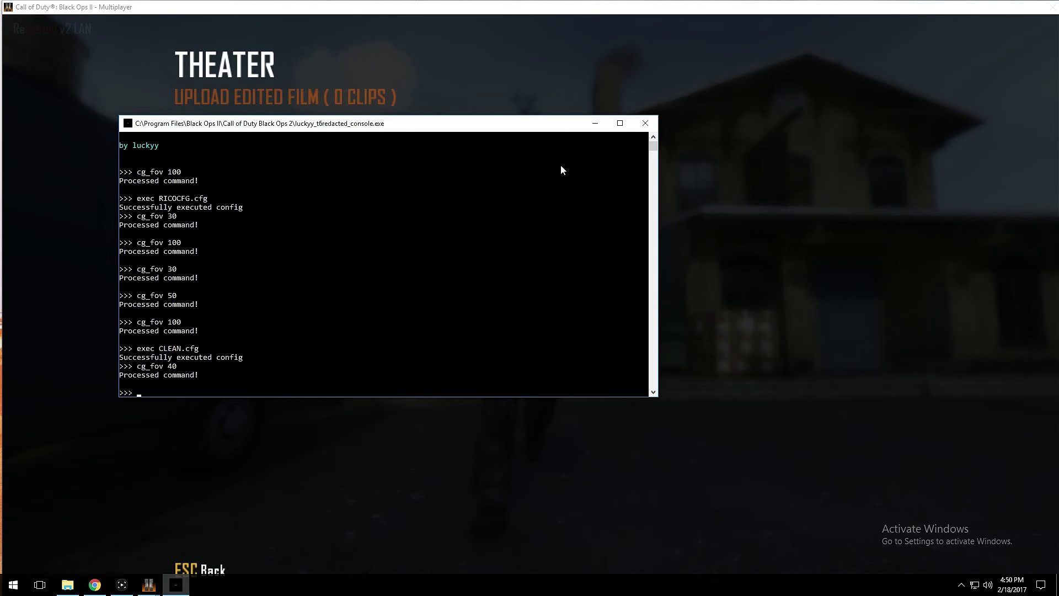
pyautogui.click(595, 123)
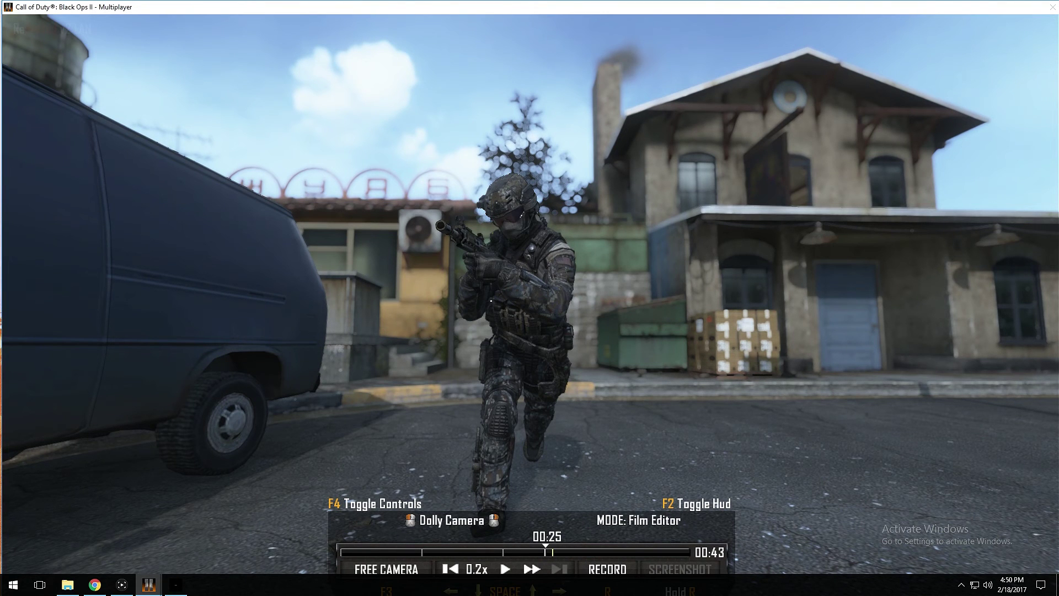
# Step: Review the dolly shot to 00:26 at 0.2x without the playback controls, restore them, and raise and lower the playback speed
pyautogui.press('F2')
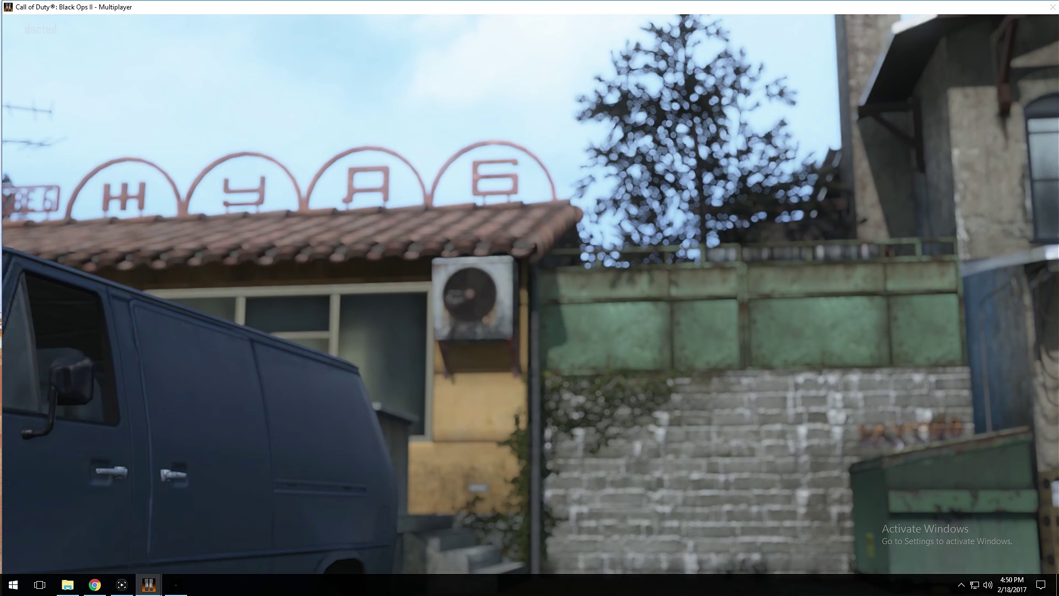
pyautogui.press('F4')
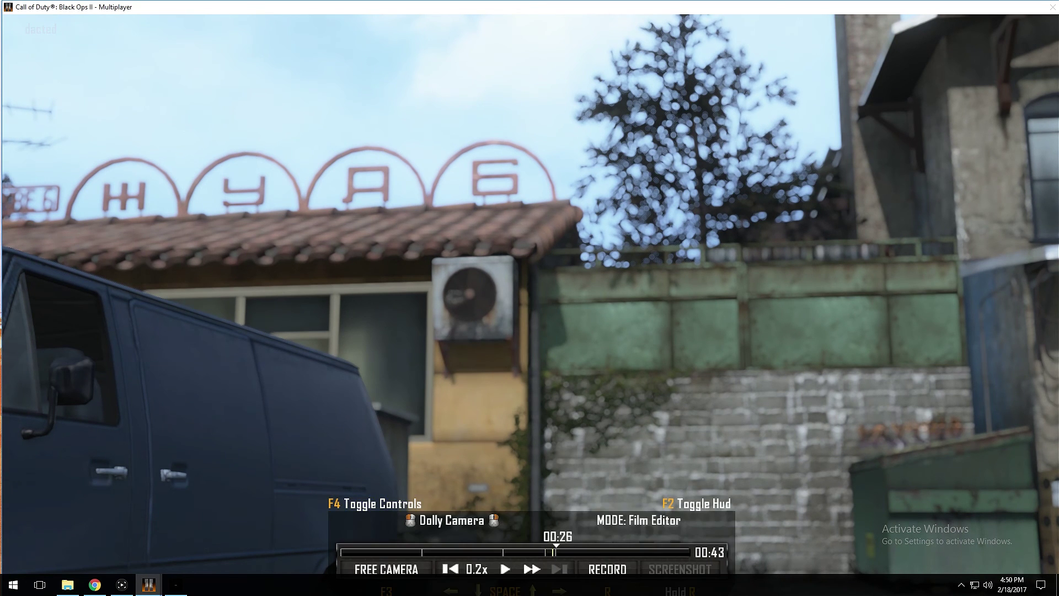
pyautogui.press('Up')
pyautogui.press('Up')
pyautogui.press('Up')
pyautogui.press('Up')
pyautogui.press('Up')
pyautogui.press('Up')
pyautogui.press('Up')
pyautogui.press('Up')
pyautogui.press('Up')
pyautogui.press('Up')
pyautogui.press('Up')
pyautogui.press('Down')
pyautogui.press('Down')
pyautogui.press('Down')
pyautogui.press('Down')
pyautogui.press('Down')
pyautogui.press('Down')
pyautogui.press('Down')
pyautogui.press('Down')
pyautogui.press('Down')
pyautogui.press('Down')
pyautogui.press('Down')
# Step: End the film from the Theater menu and confirm leaving it
pyautogui.press('Escape')
pyautogui.click(205, 206)
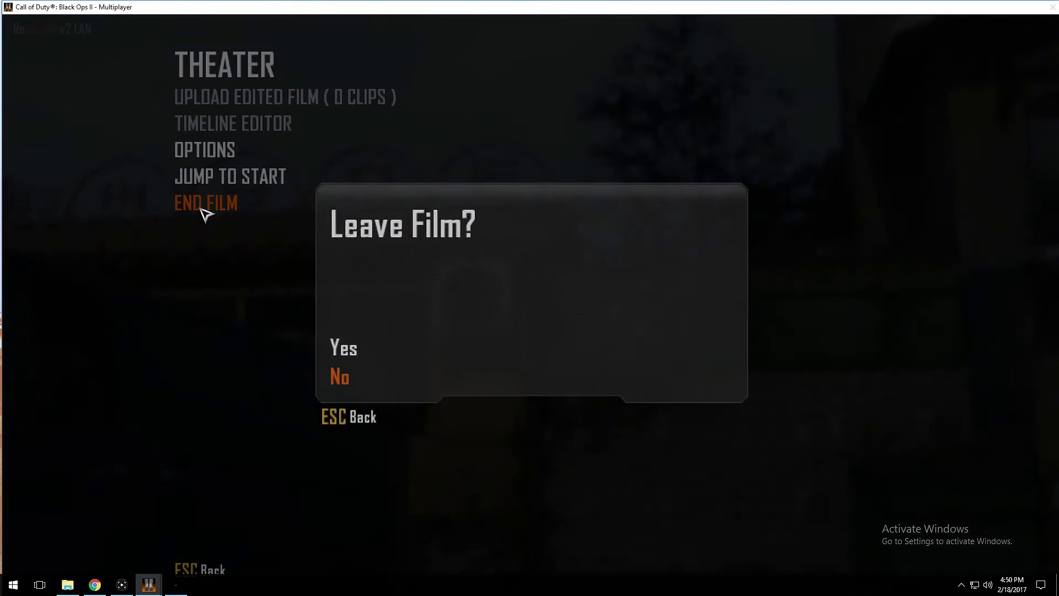
pyautogui.click(357, 344)
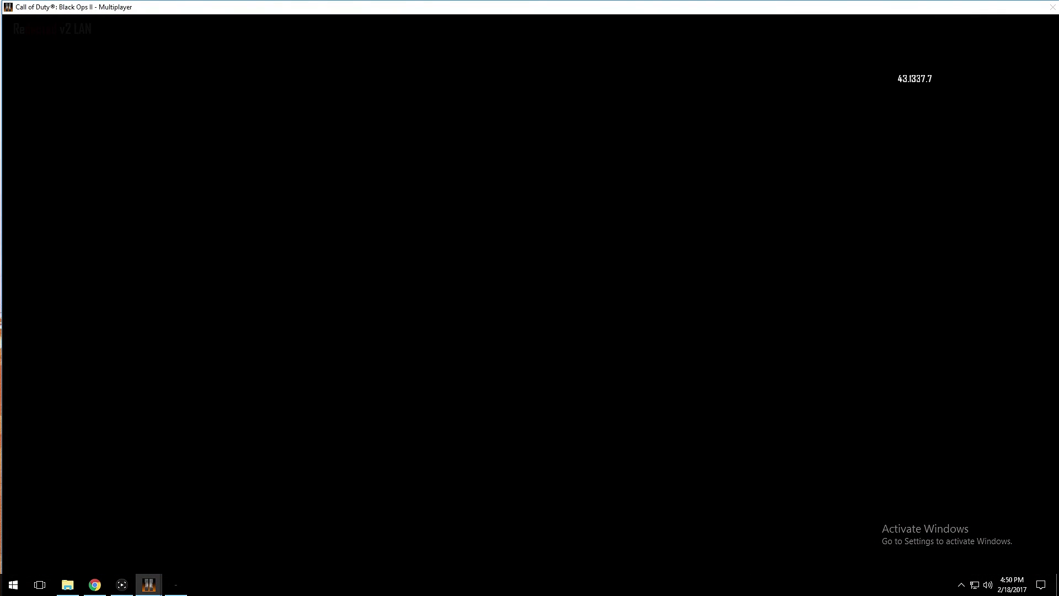